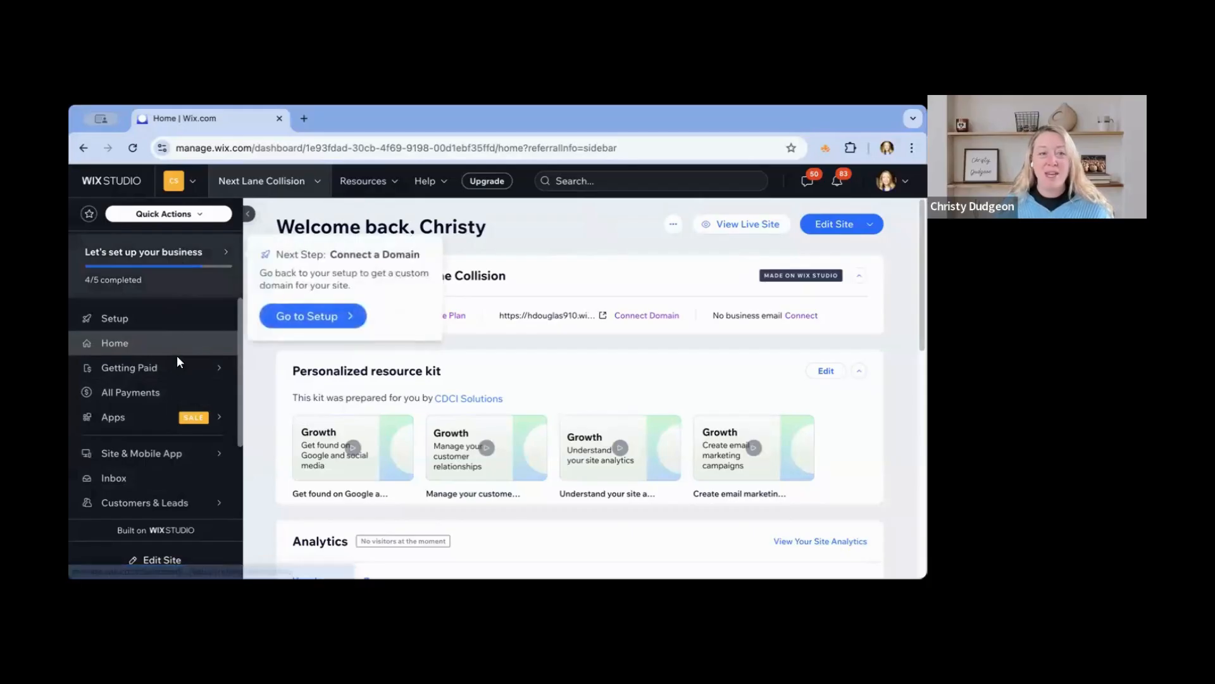
- Open the SEO Setup Checklist from the marketing essentials on the Marketing Home page
scroll(162, 484, "down", 3)
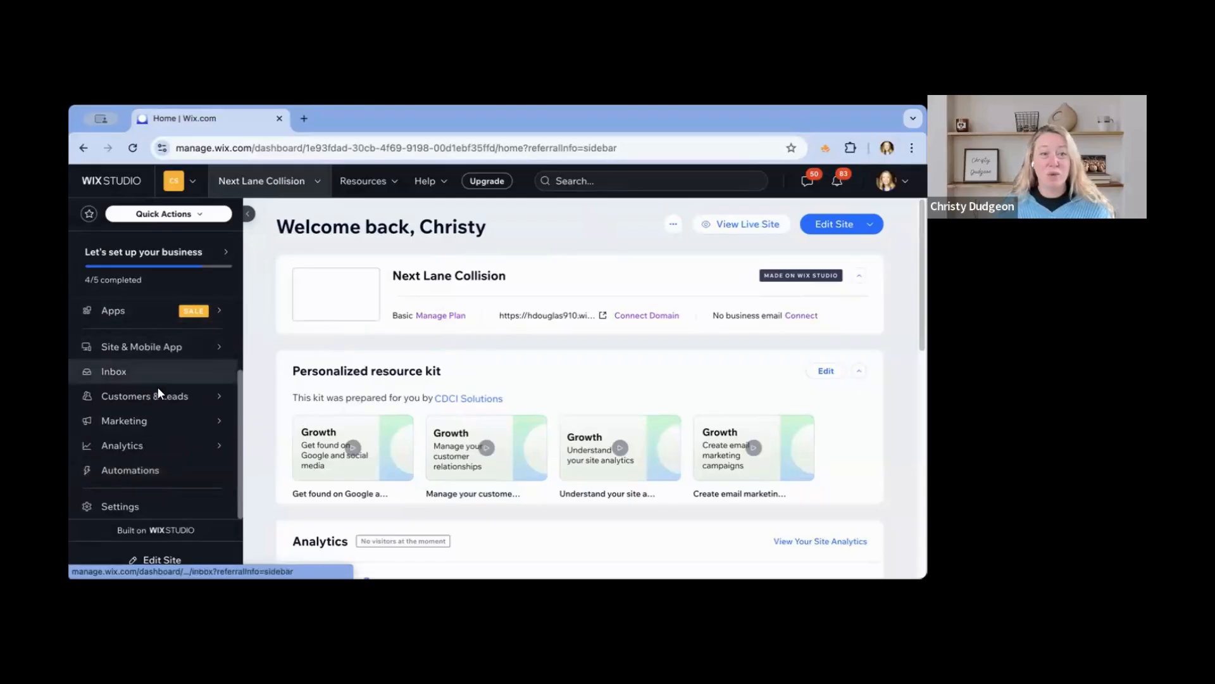
mouse_move(152, 460)
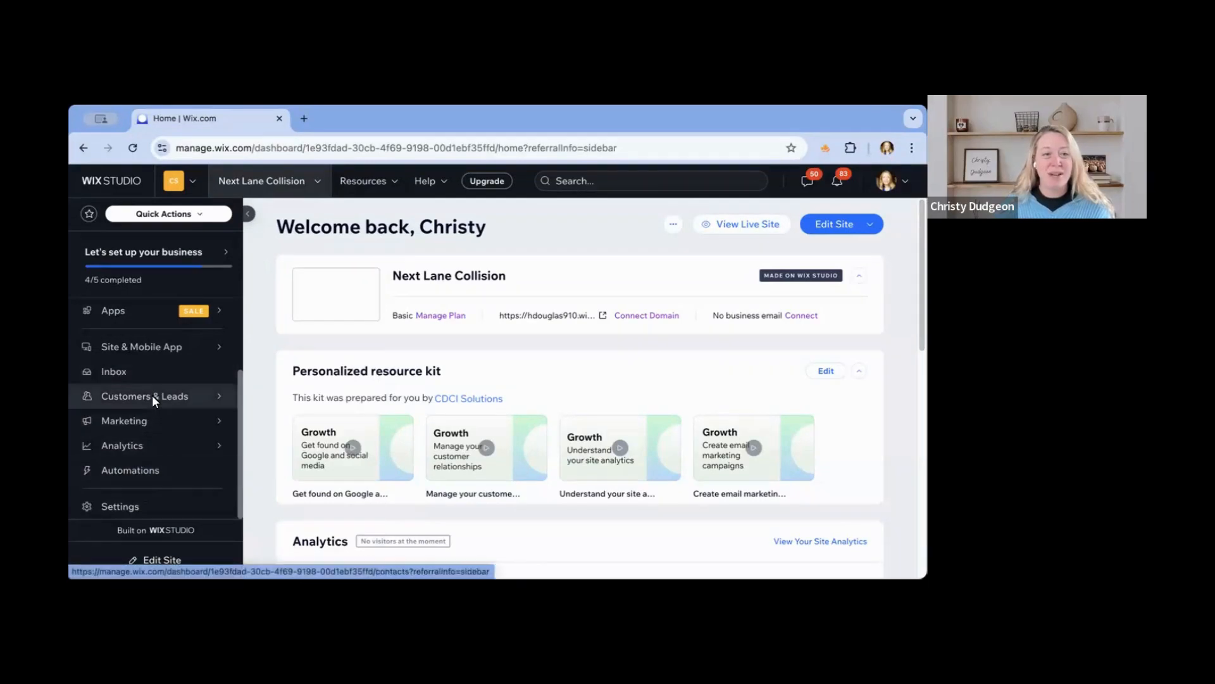
mouse_move(166, 355)
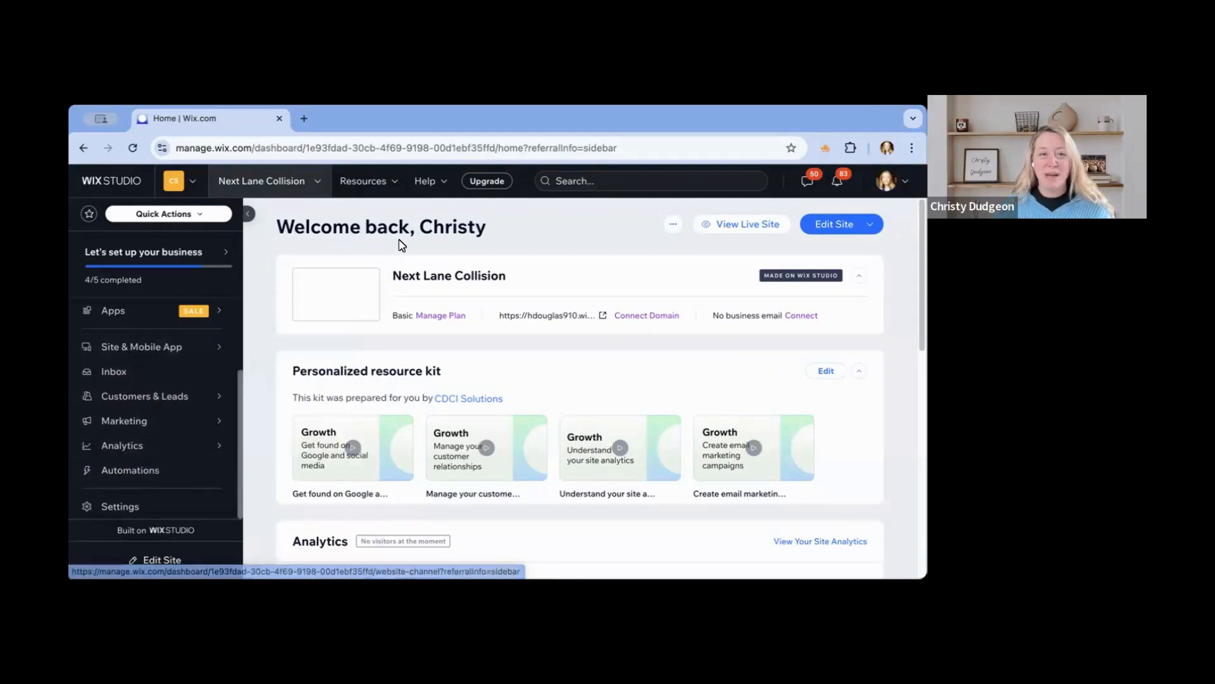
left_click(107, 424)
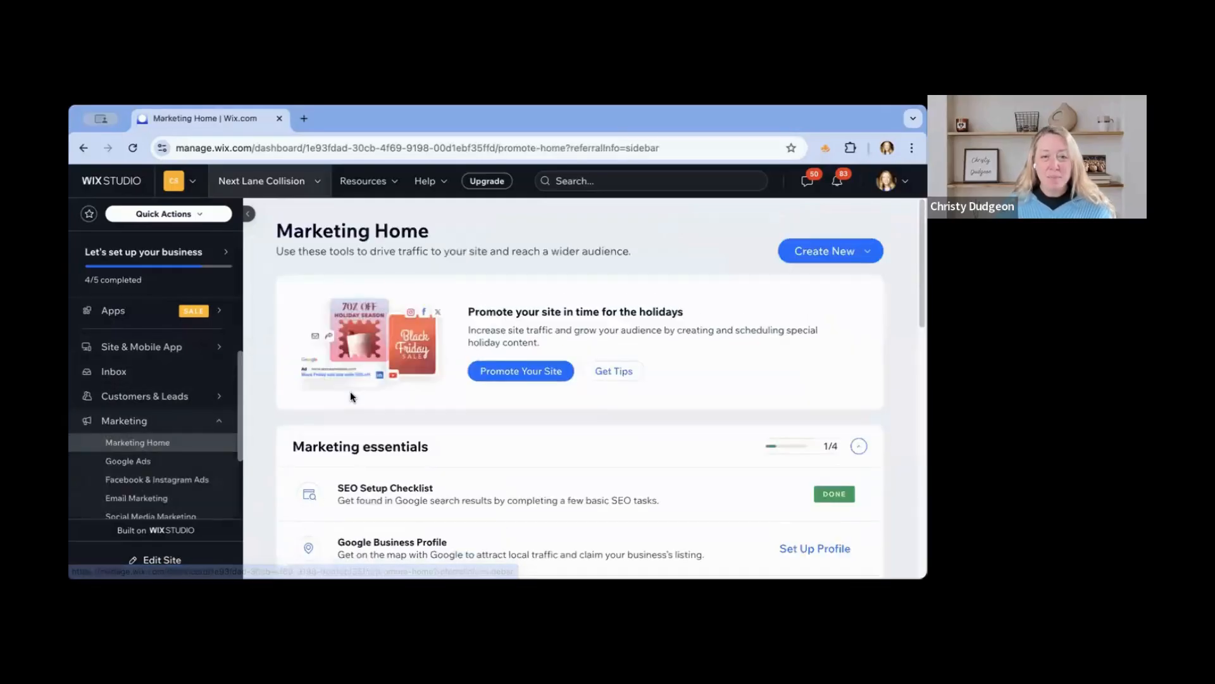
scroll(643, 345, "down", 2)
scroll(644, 403, "down", 1)
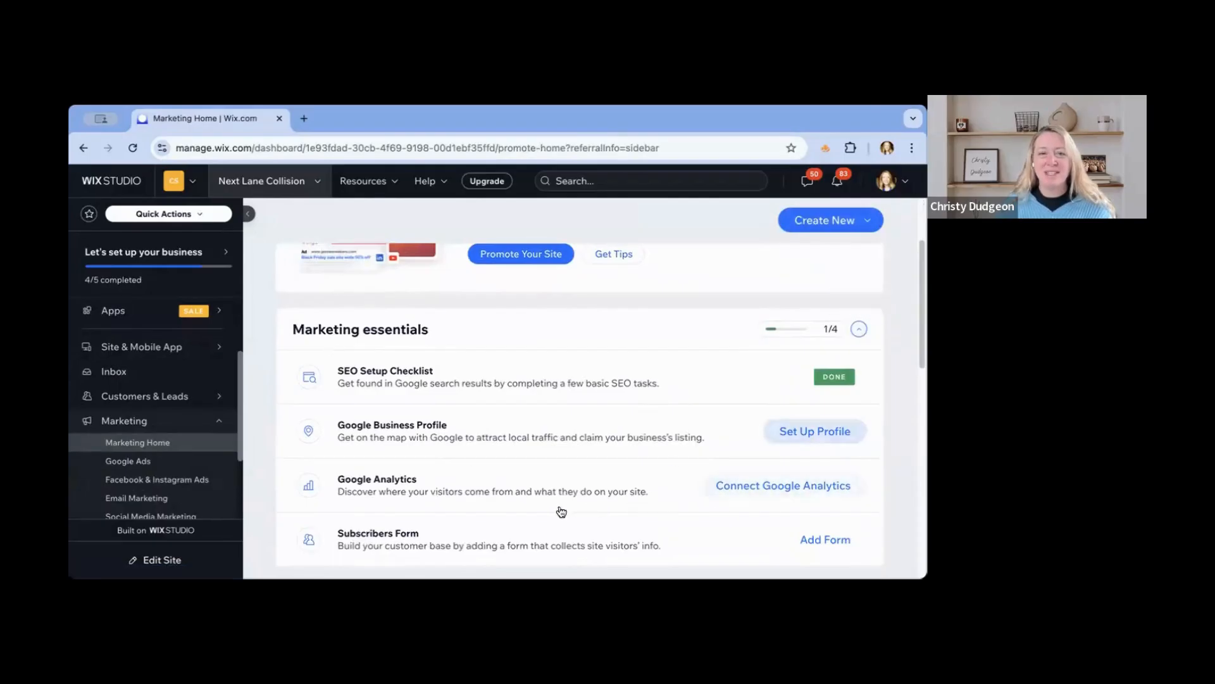
left_click(440, 387)
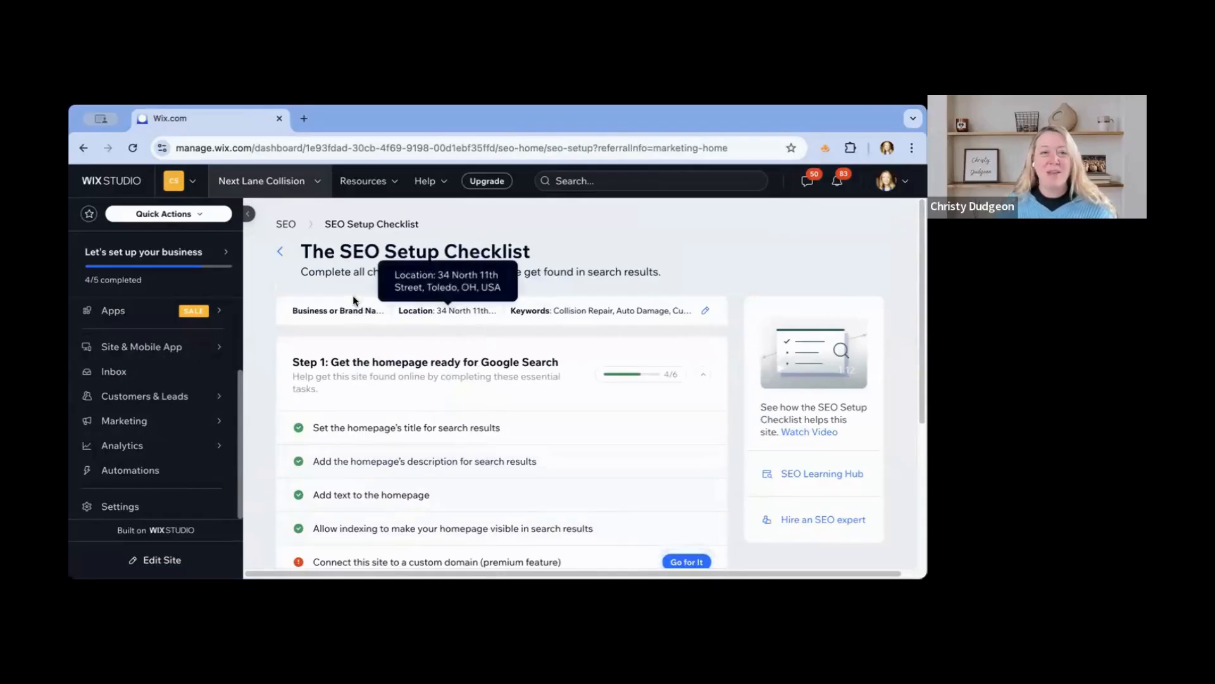
- Review the checklist's setup info, including business name, location and keywords, and close it without saving
left_click(706, 312)
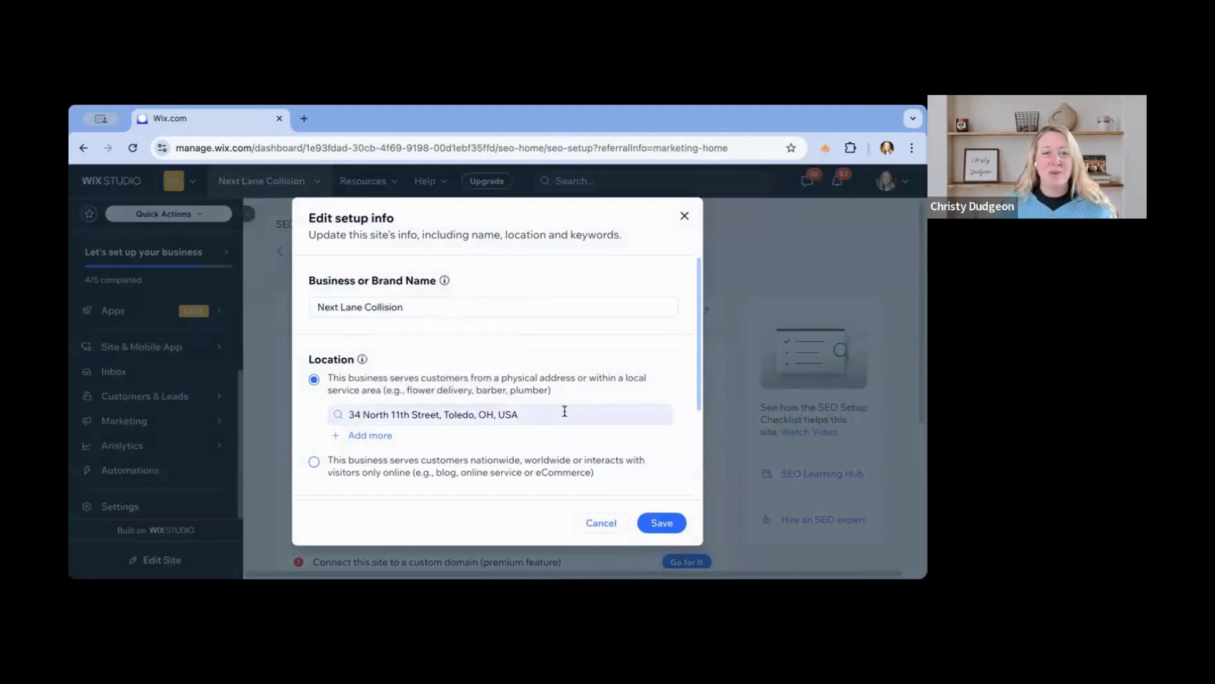
scroll(564, 412, "down", 3)
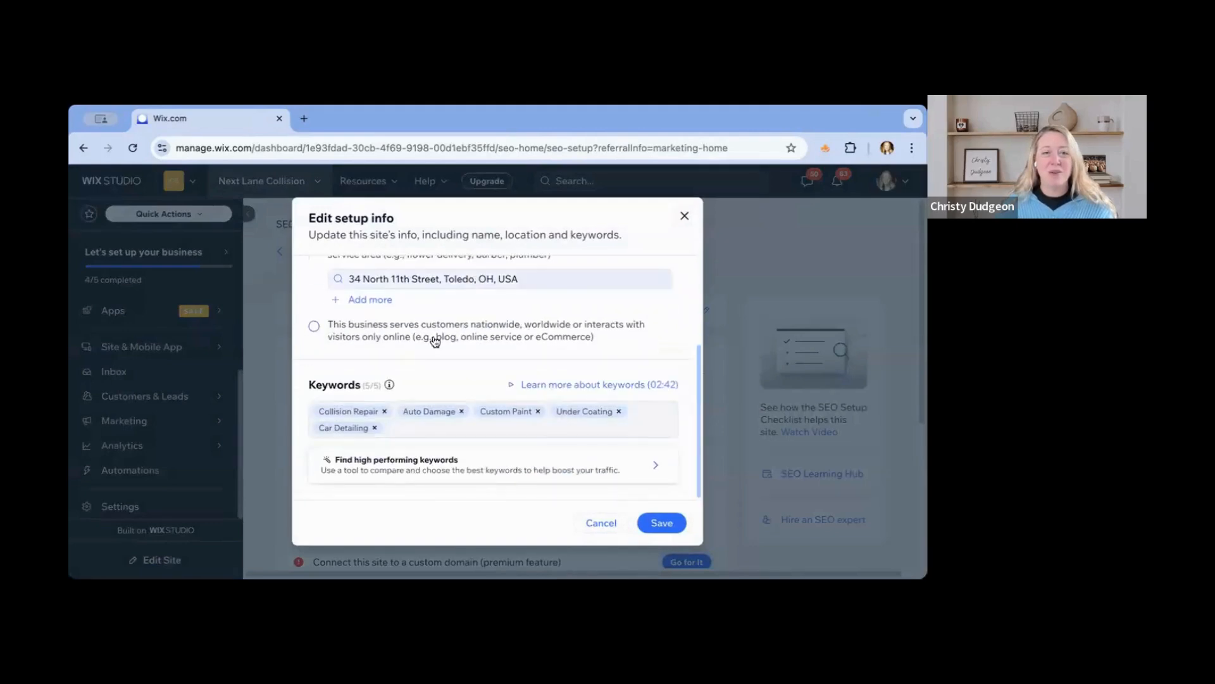
left_click(606, 529)
- Review the Step 1 tasks for getting the homepage ready for Google Search, down to the Google Search Console connection
scroll(460, 441, "down", 1)
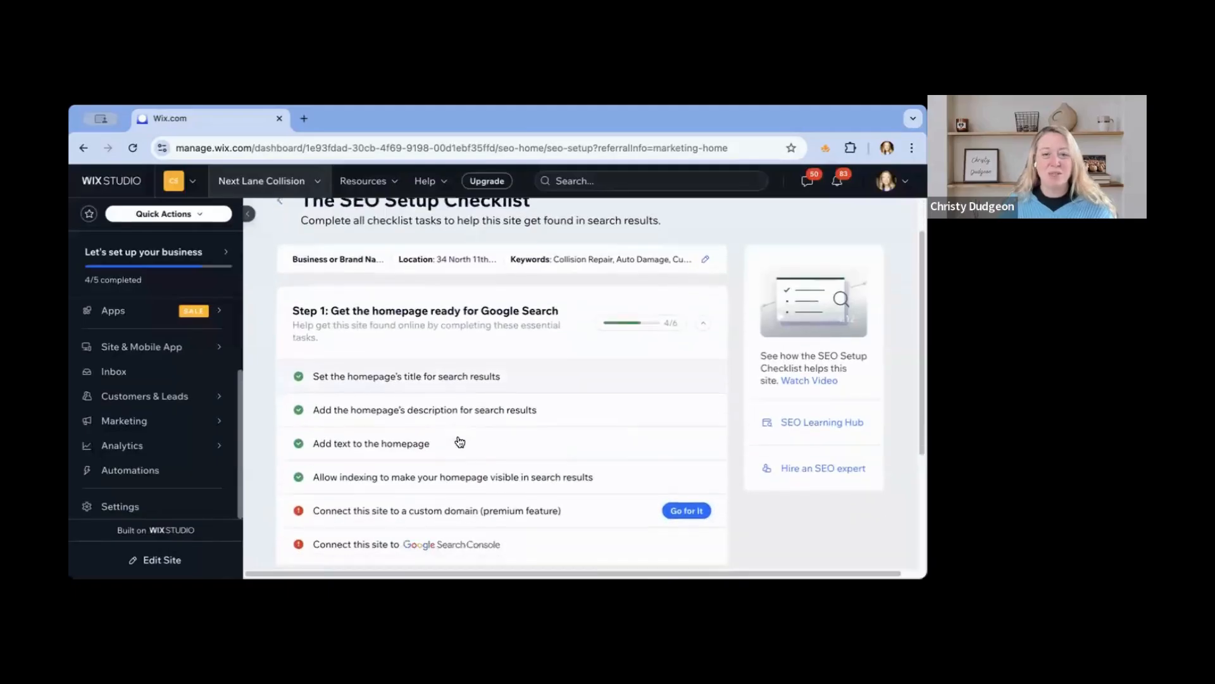
scroll(460, 441, "down", 2)
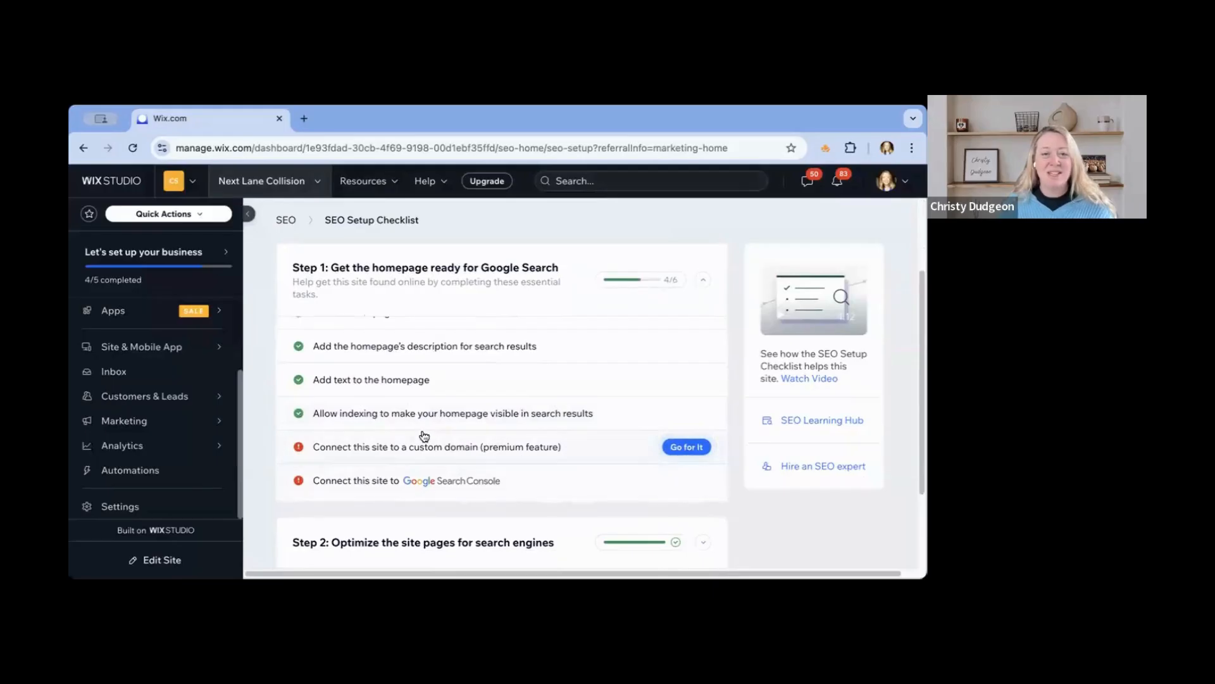
mouse_move(481, 488)
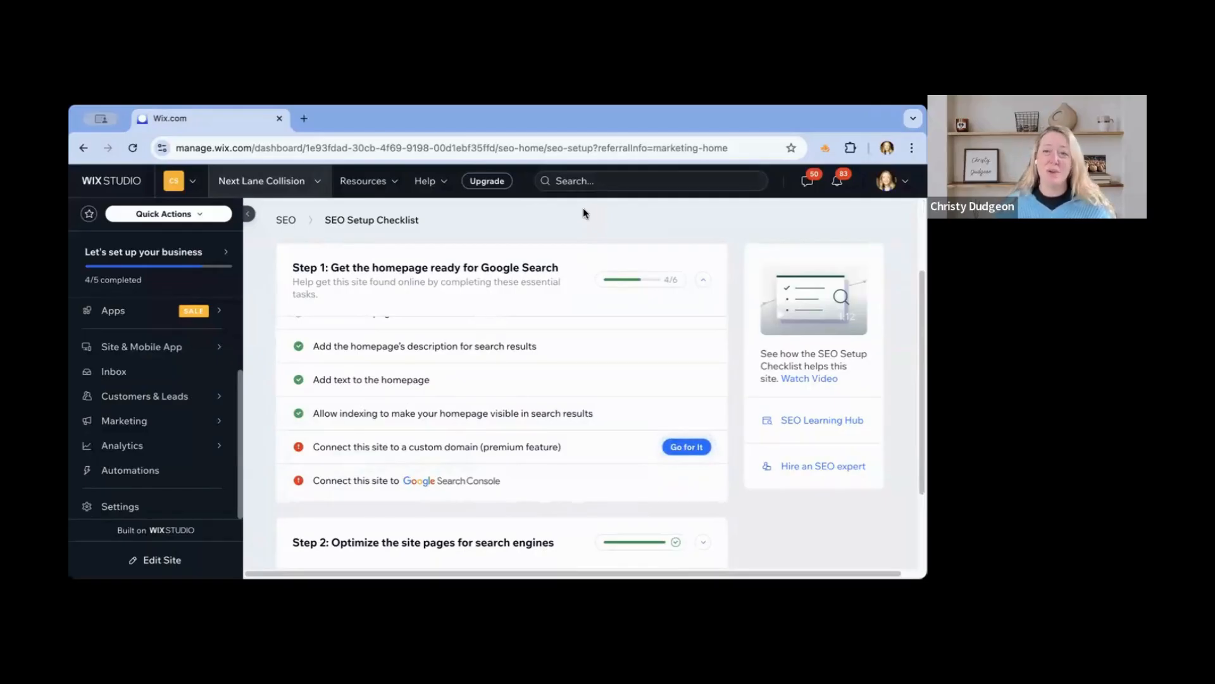
- Reopen the SEO Setup Checklist from Marketing Home and look over its three steps
left_click(134, 421)
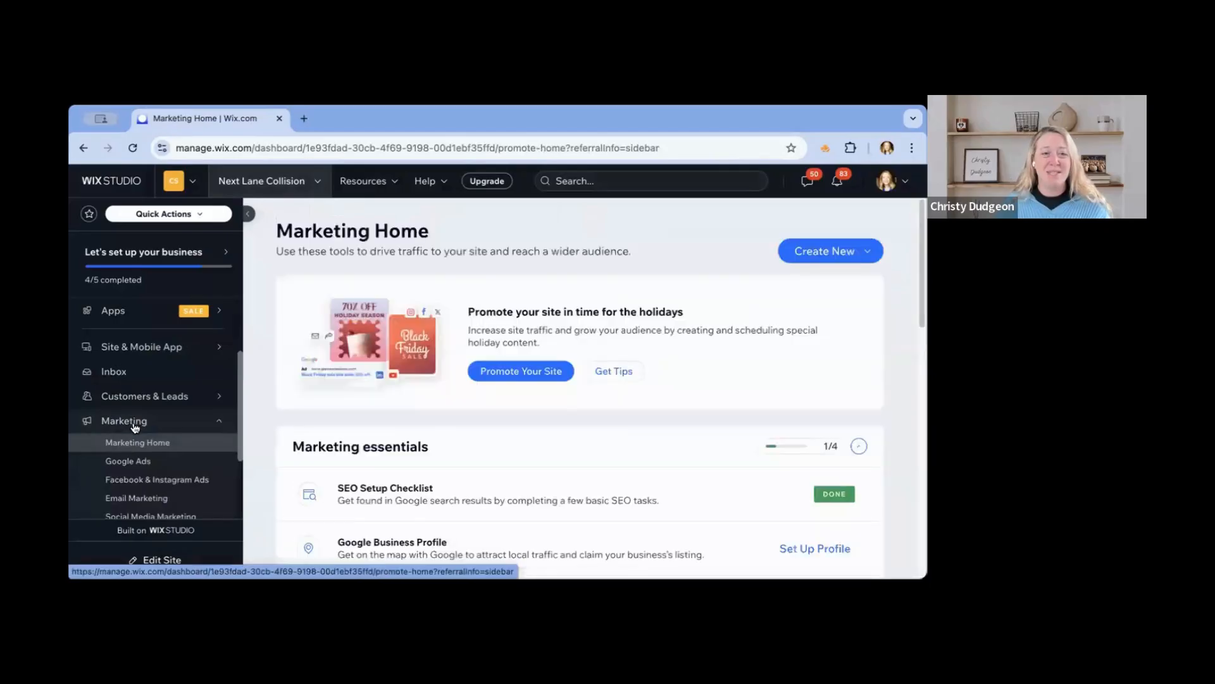
left_click(376, 492)
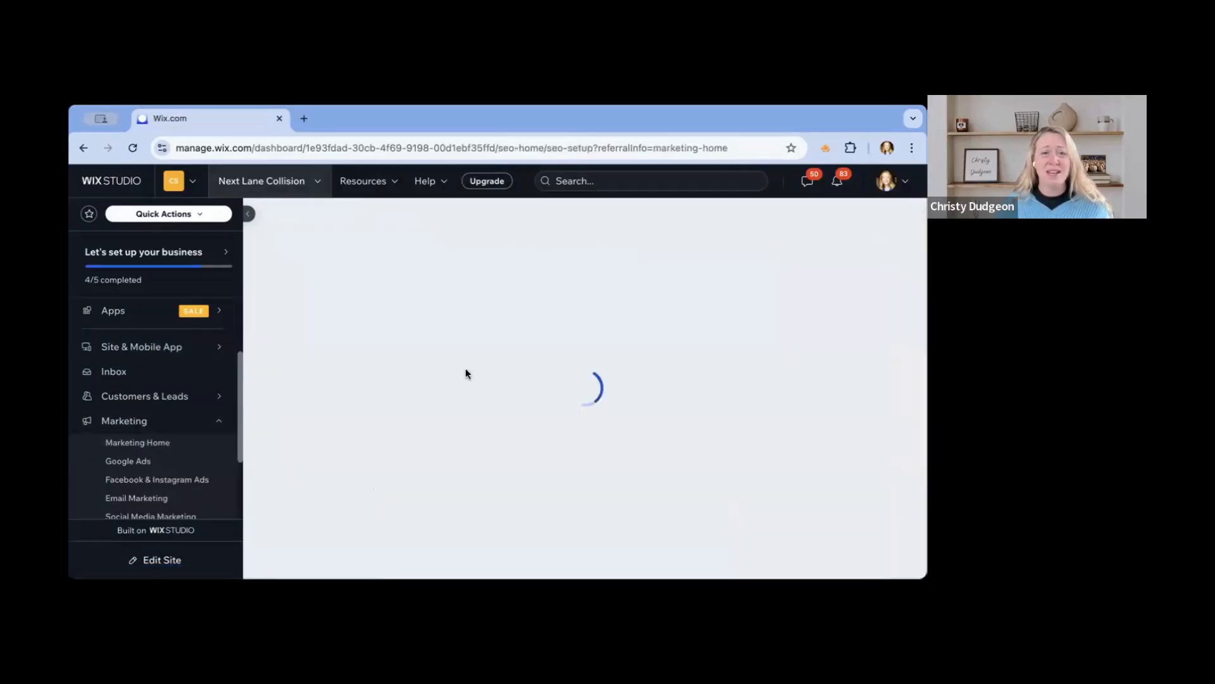
scroll(485, 440, "down", 4)
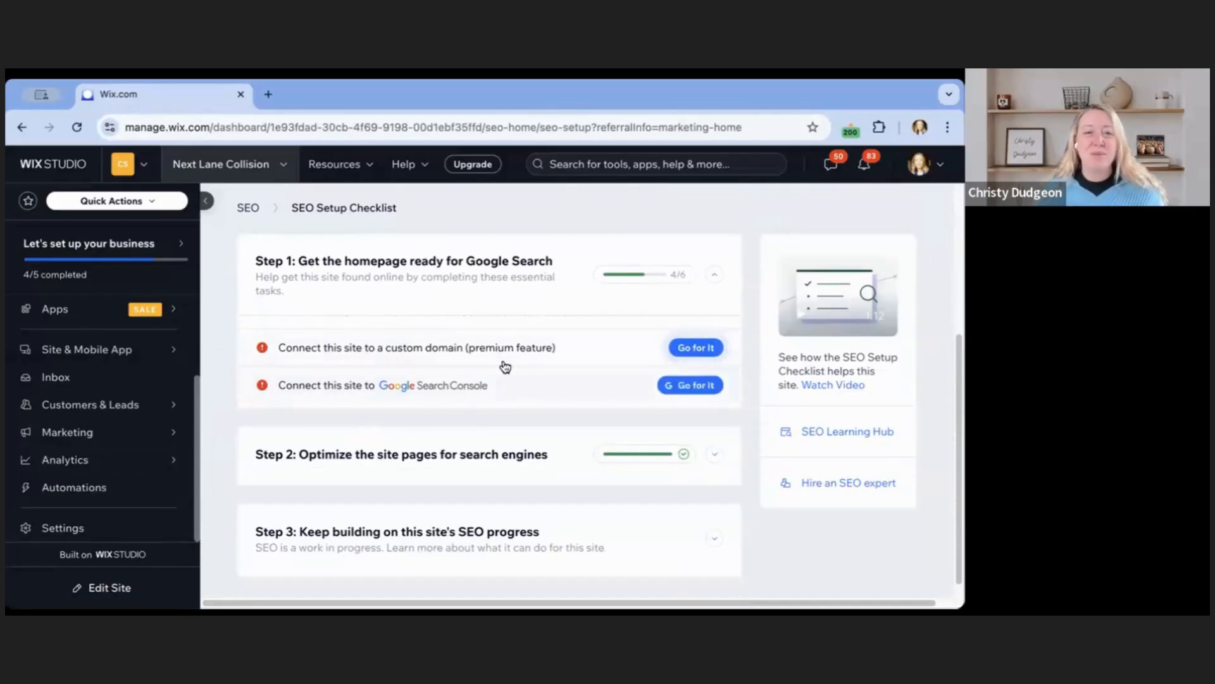
scroll(594, 388, "up", 3)
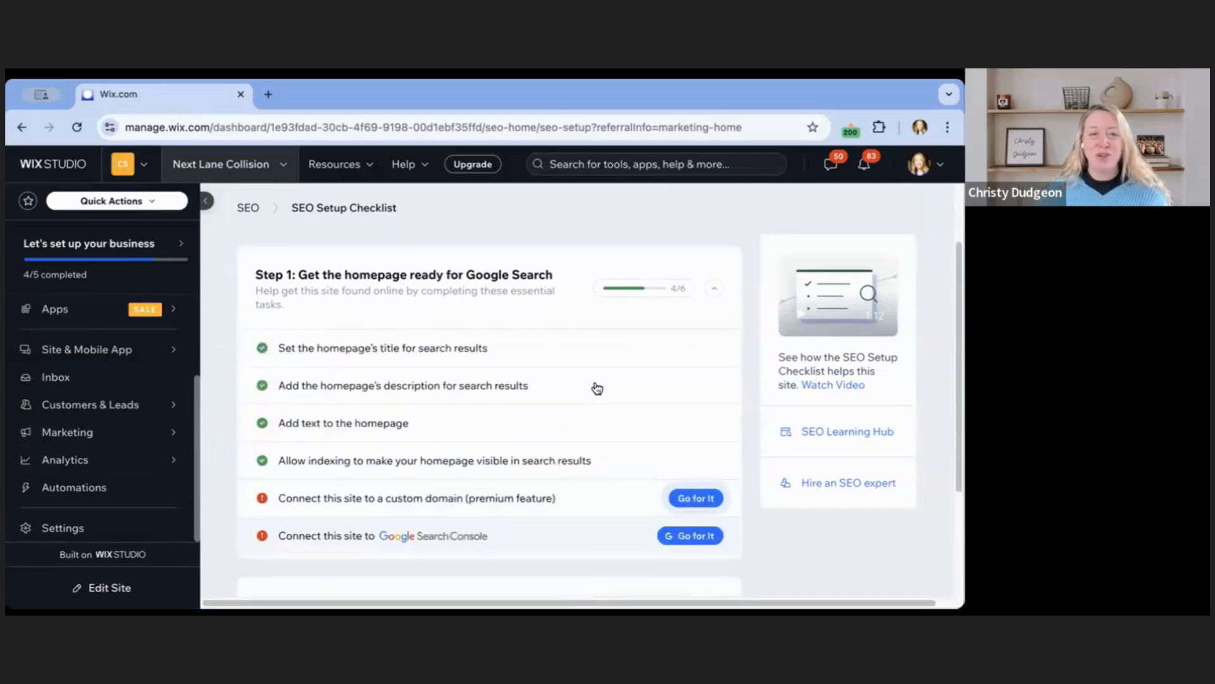
scroll(503, 326, "up", 2)
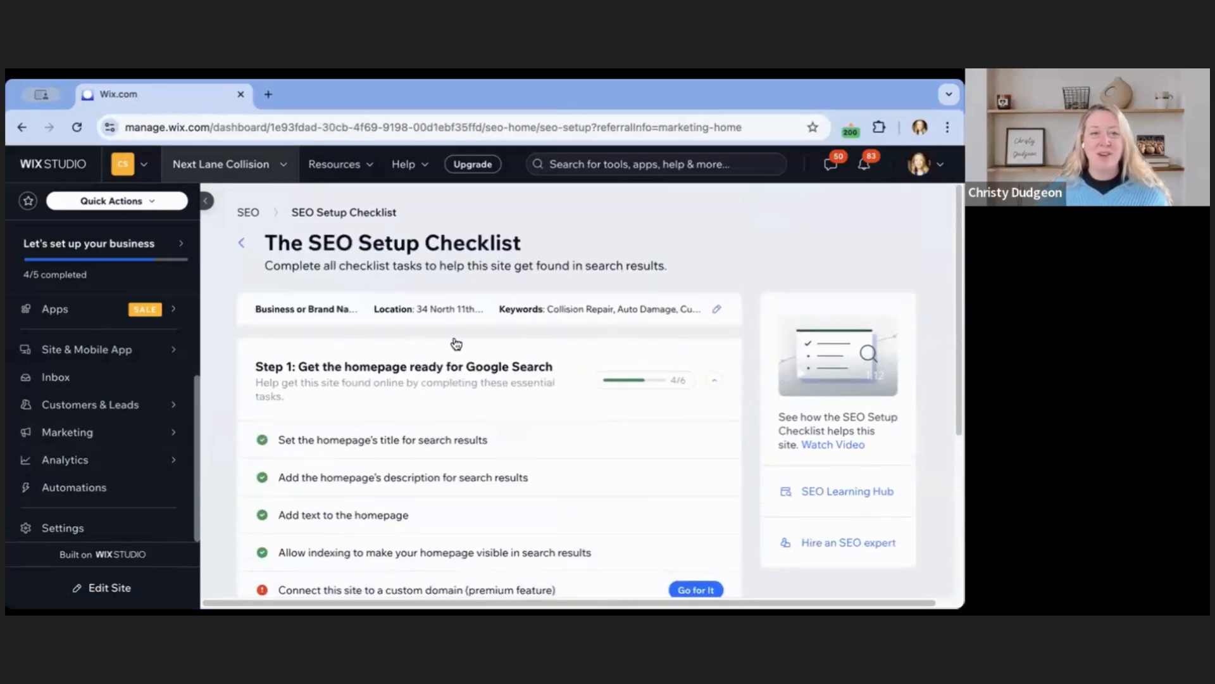
- Go back to the main SEO page and examine the SEO Assistant, Google site performance and SEO learning resources
left_click(243, 242)
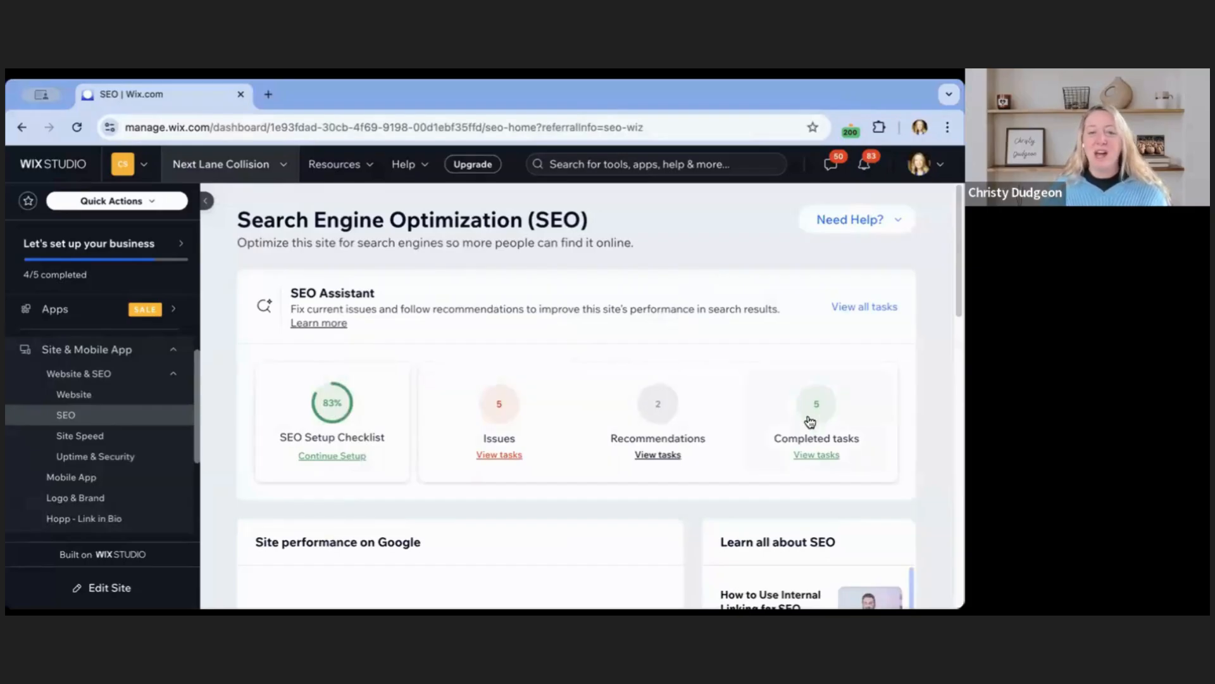
scroll(522, 418, "down", 2)
scroll(522, 418, "up", 2)
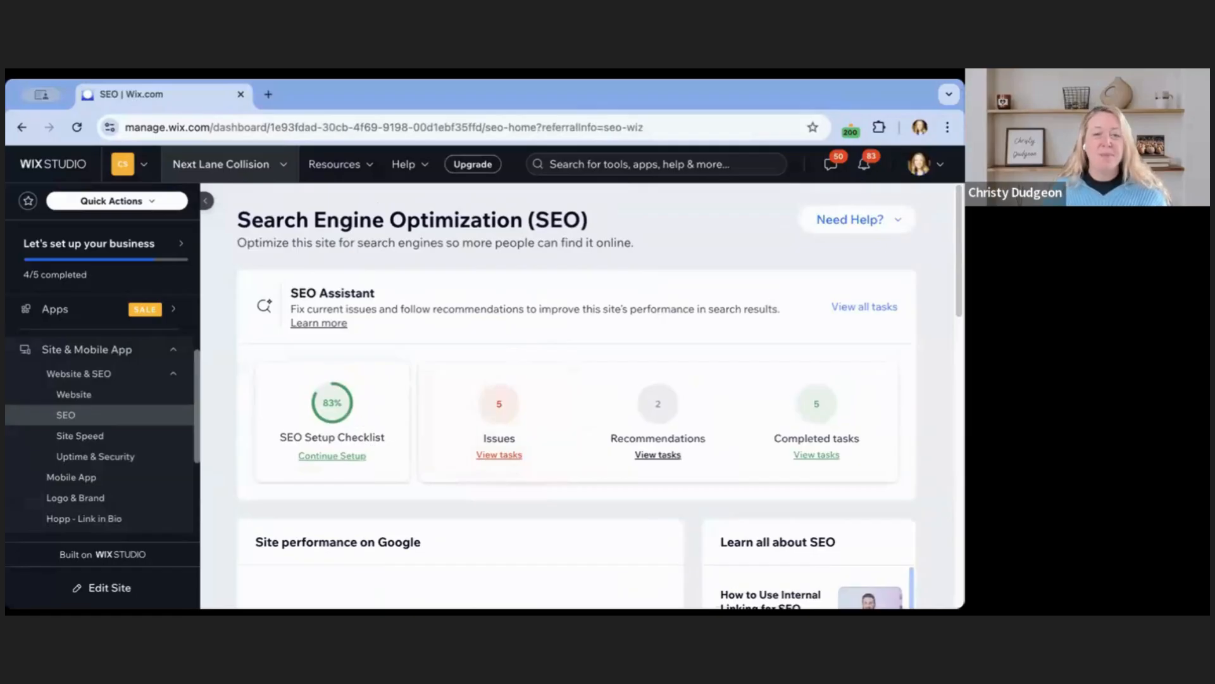
scroll(89, 415, "up", 2)
scroll(93, 450, "down", 4)
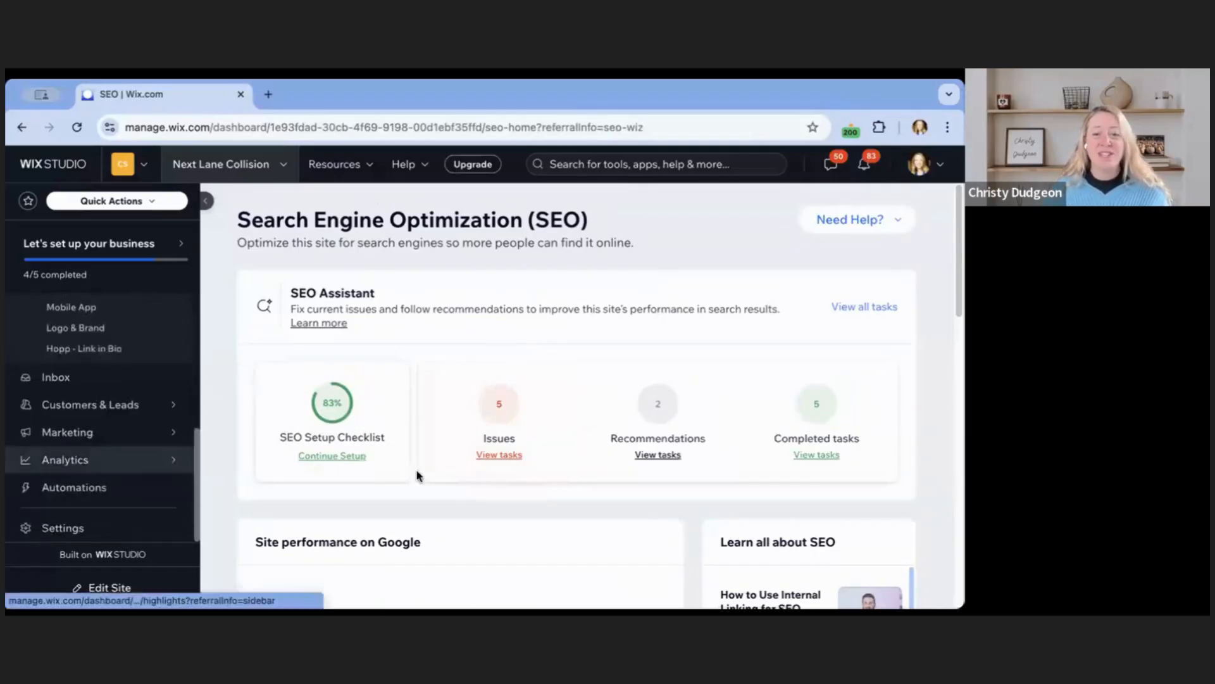
scroll(450, 480, "down", 5)
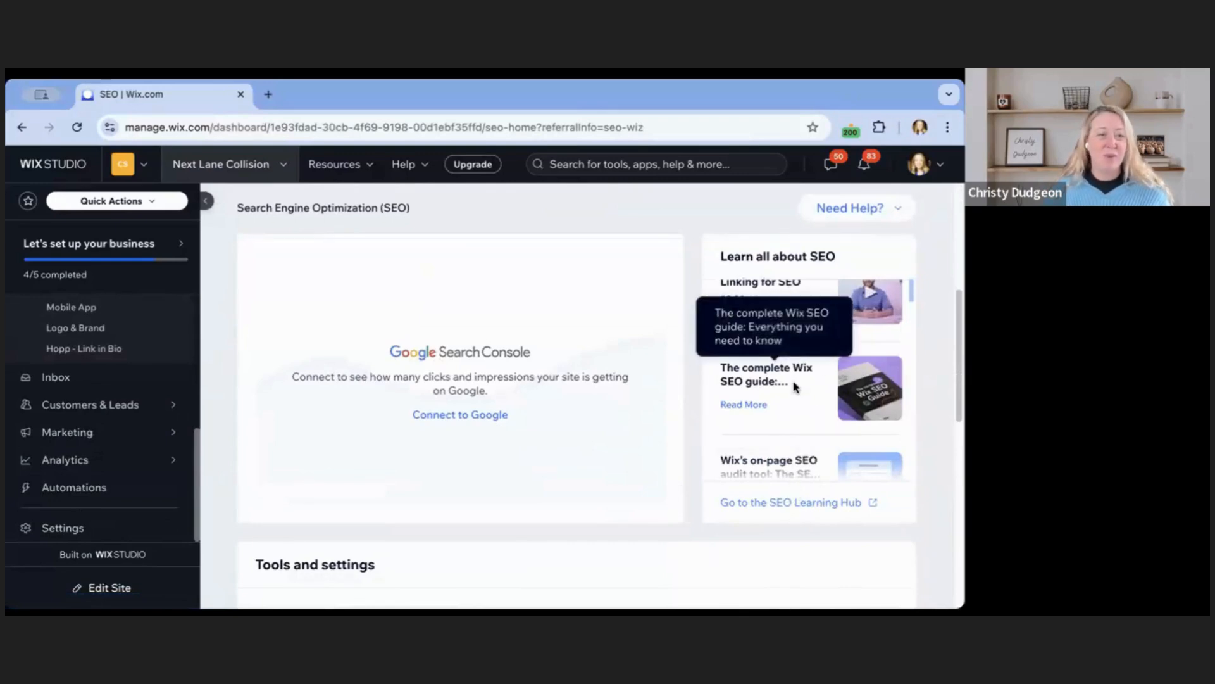
scroll(762, 417, "up", 6)
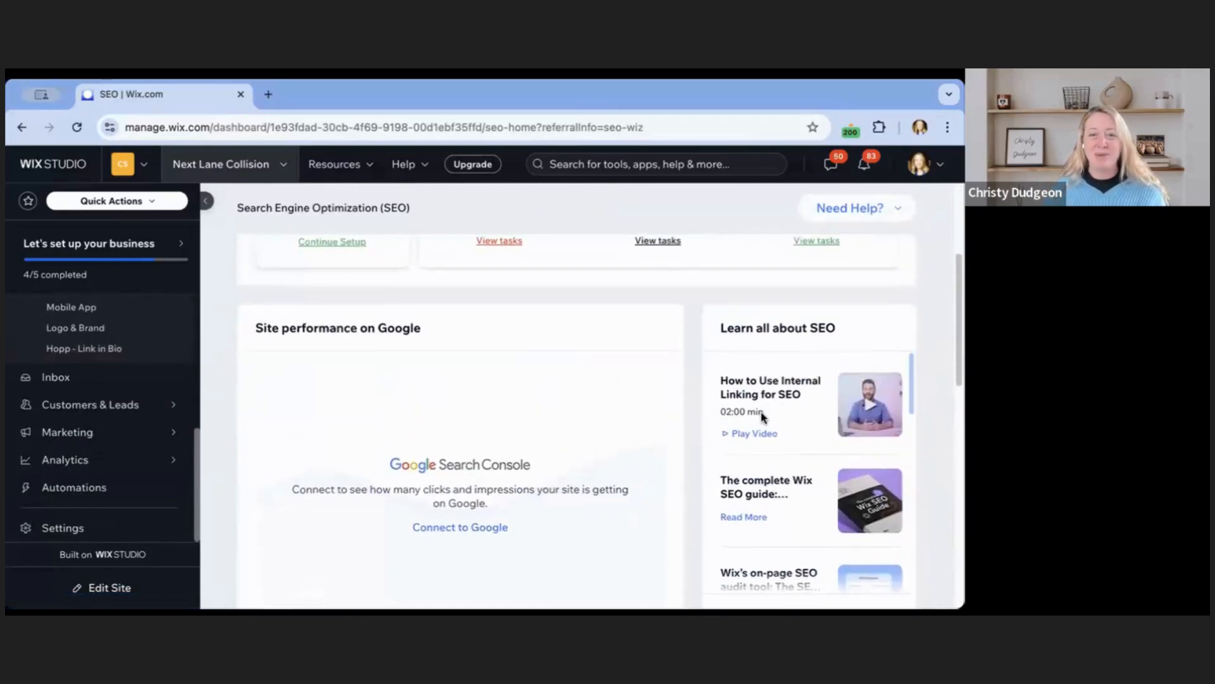
- Return to the dashboard home, then open Marketing Home and review the marketing essentials list
scroll(95, 358, "up", 5)
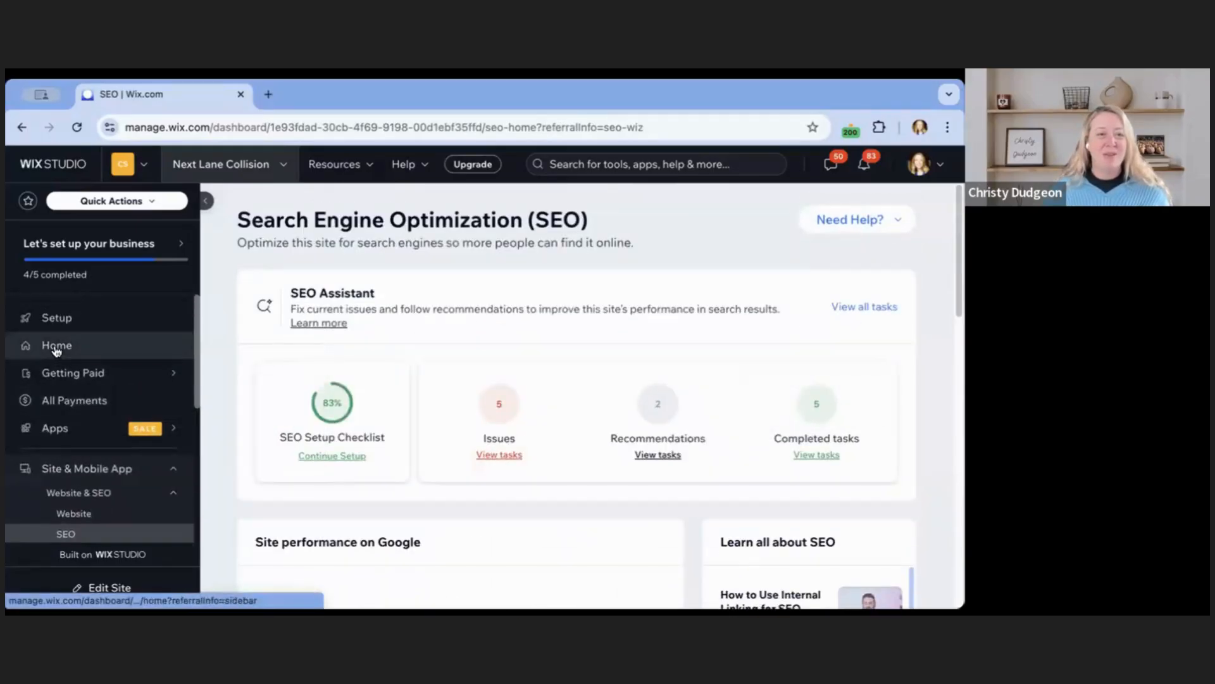
left_click(59, 344)
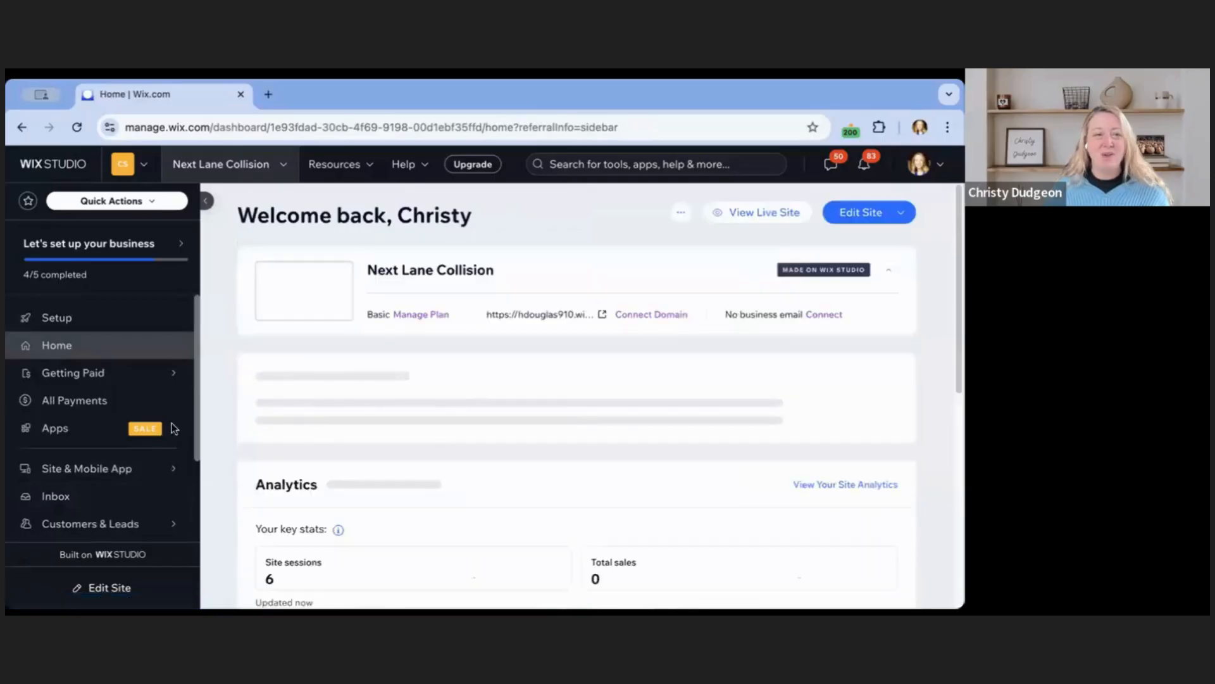
scroll(95, 443, "down", 2)
mouse_move(73, 438)
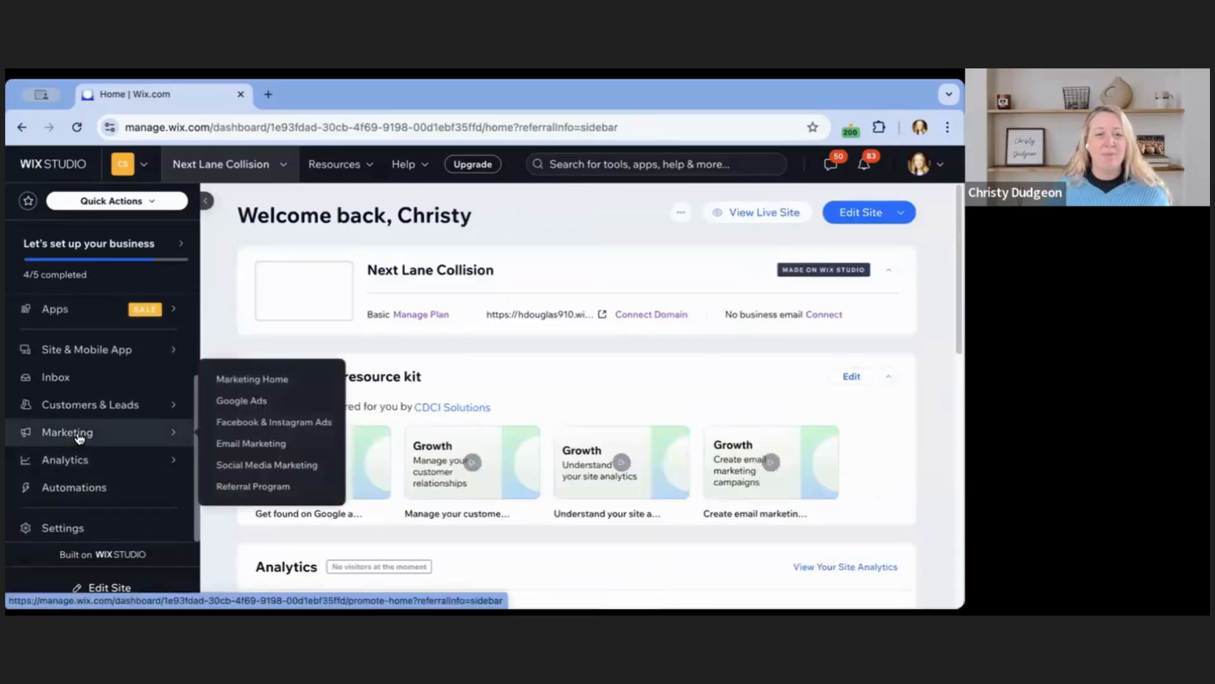
left_click(78, 438)
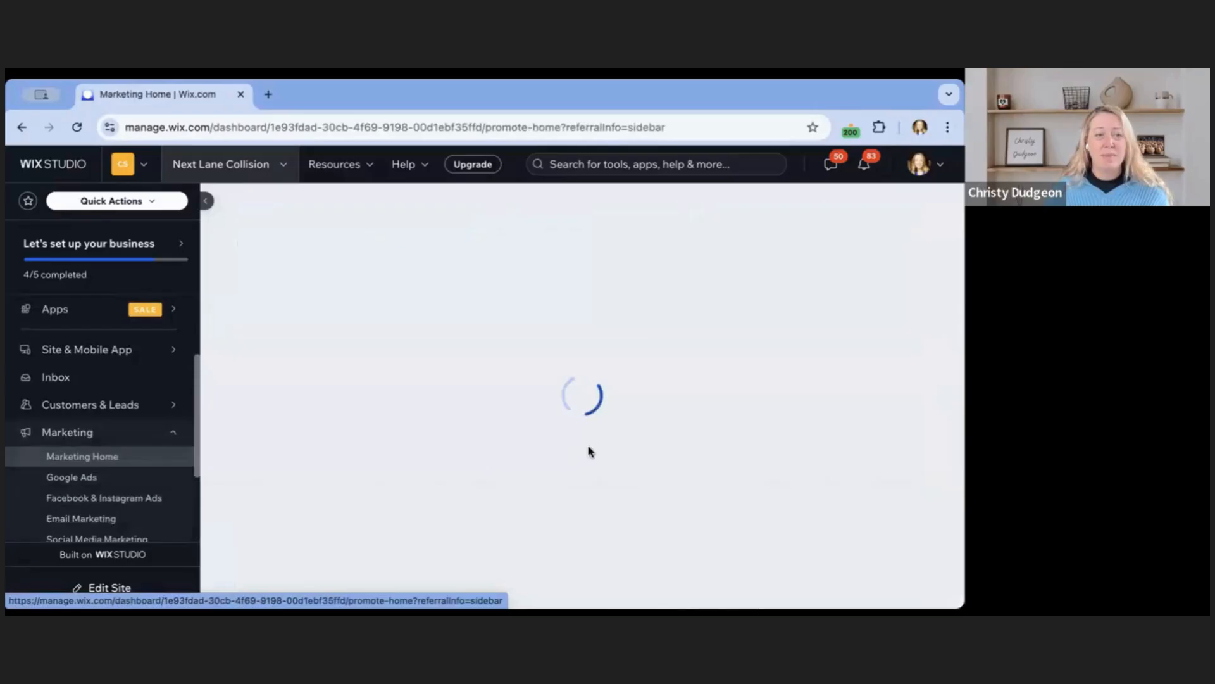
scroll(589, 450, "down", 3)
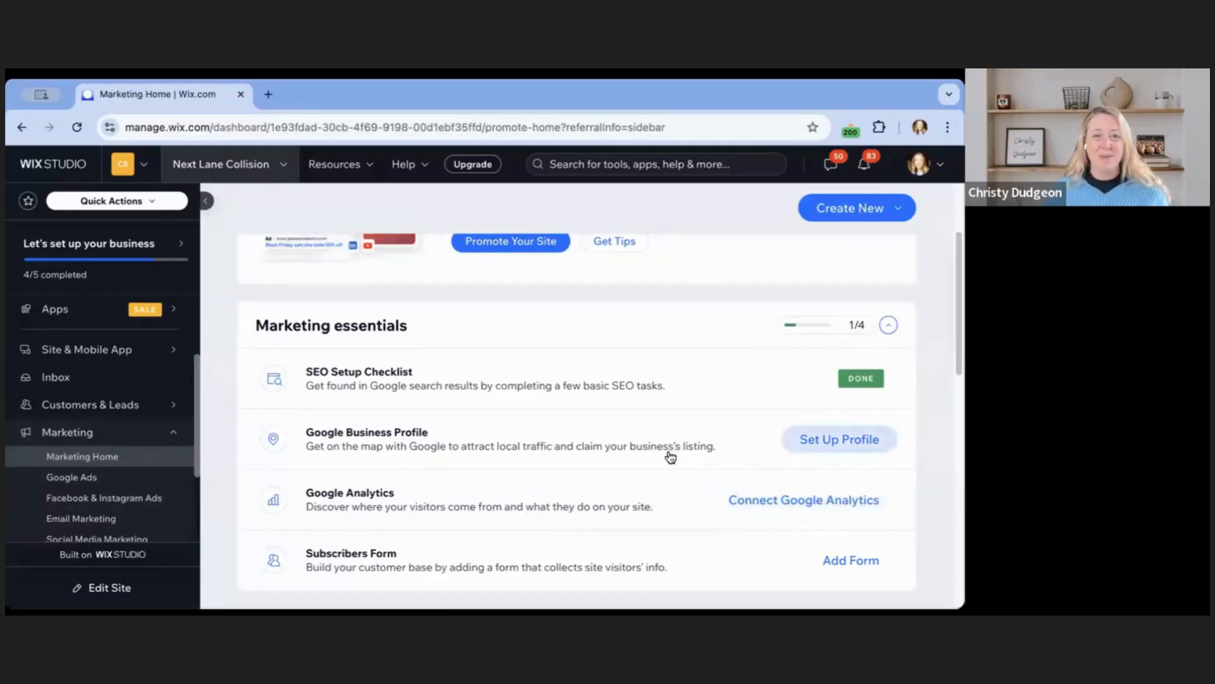
scroll(670, 457, "up", 3)
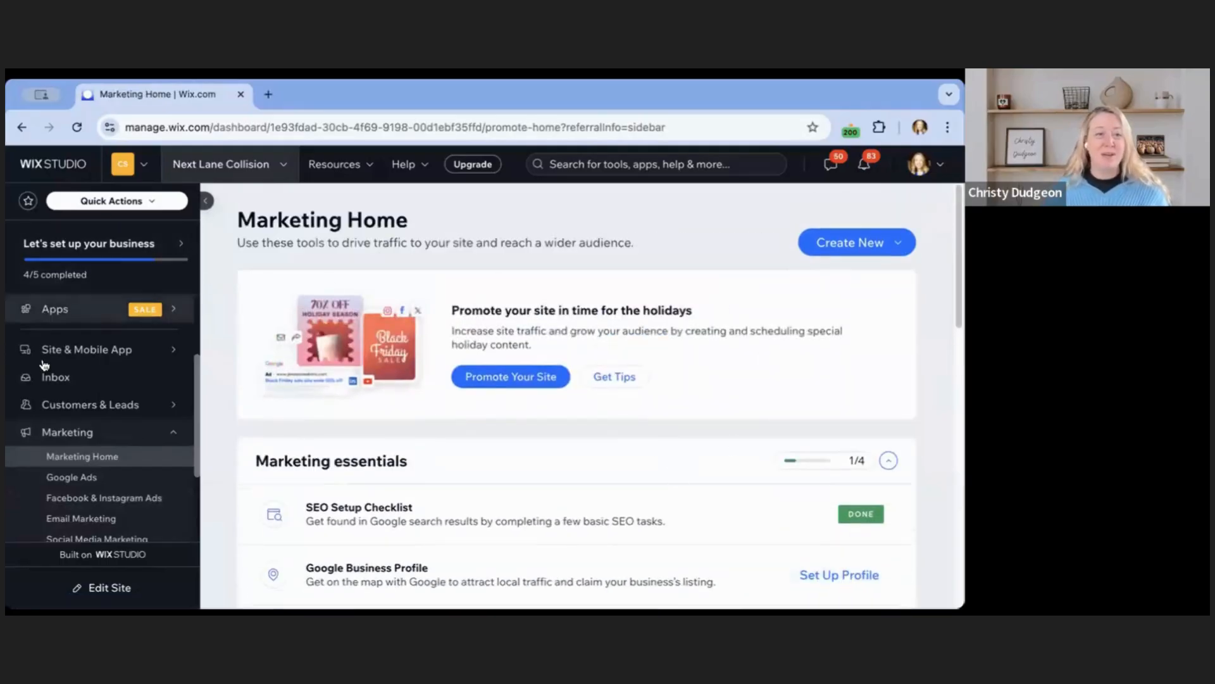
- Return to the dashboard home and look through the personalized resource kit, analytics, activity feed and suggestions
scroll(43, 364, "up", 2)
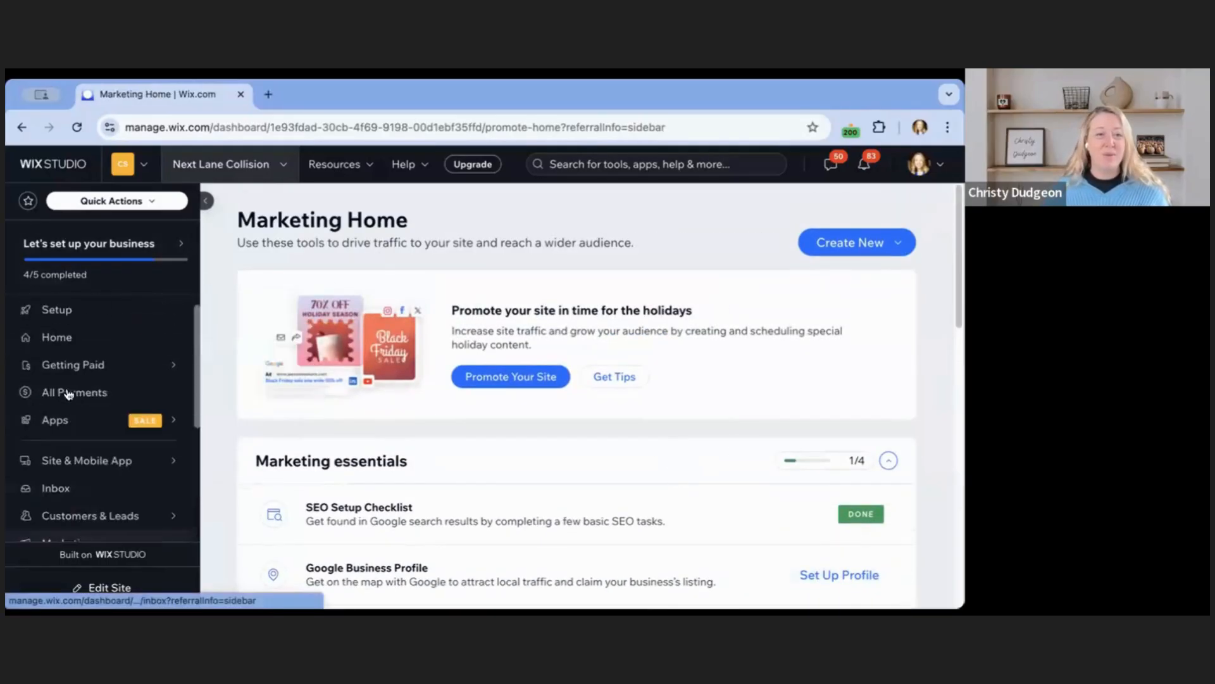
left_click(46, 346)
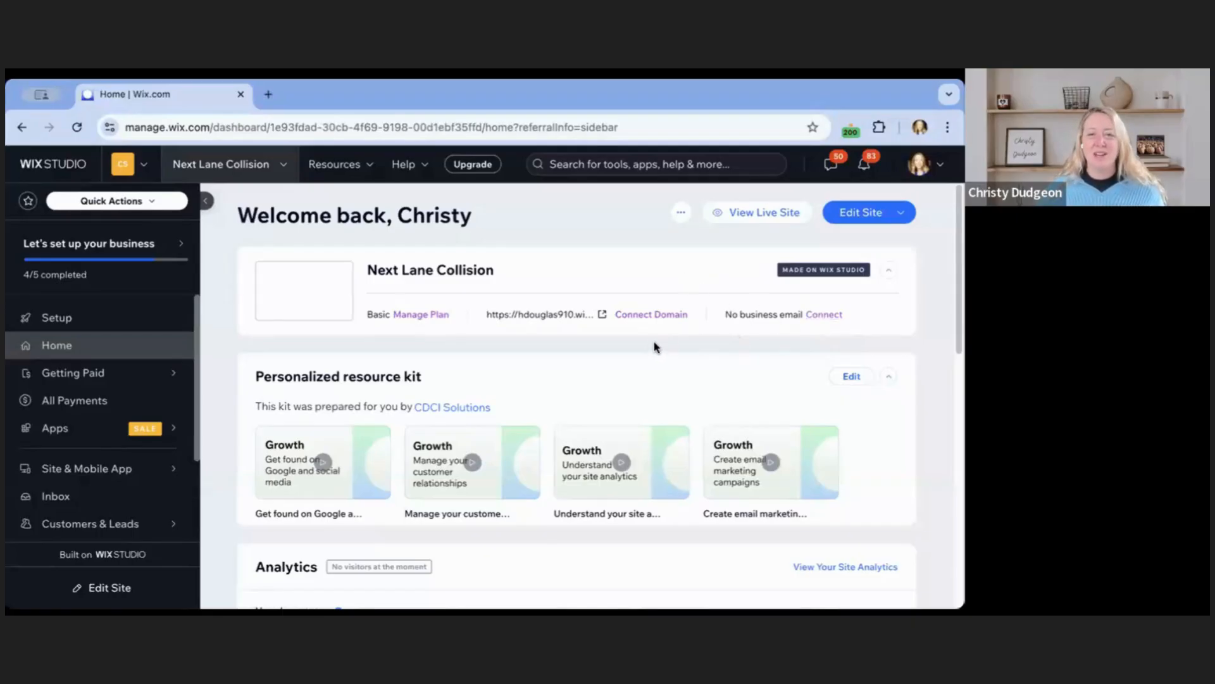
scroll(653, 348, "down", 1)
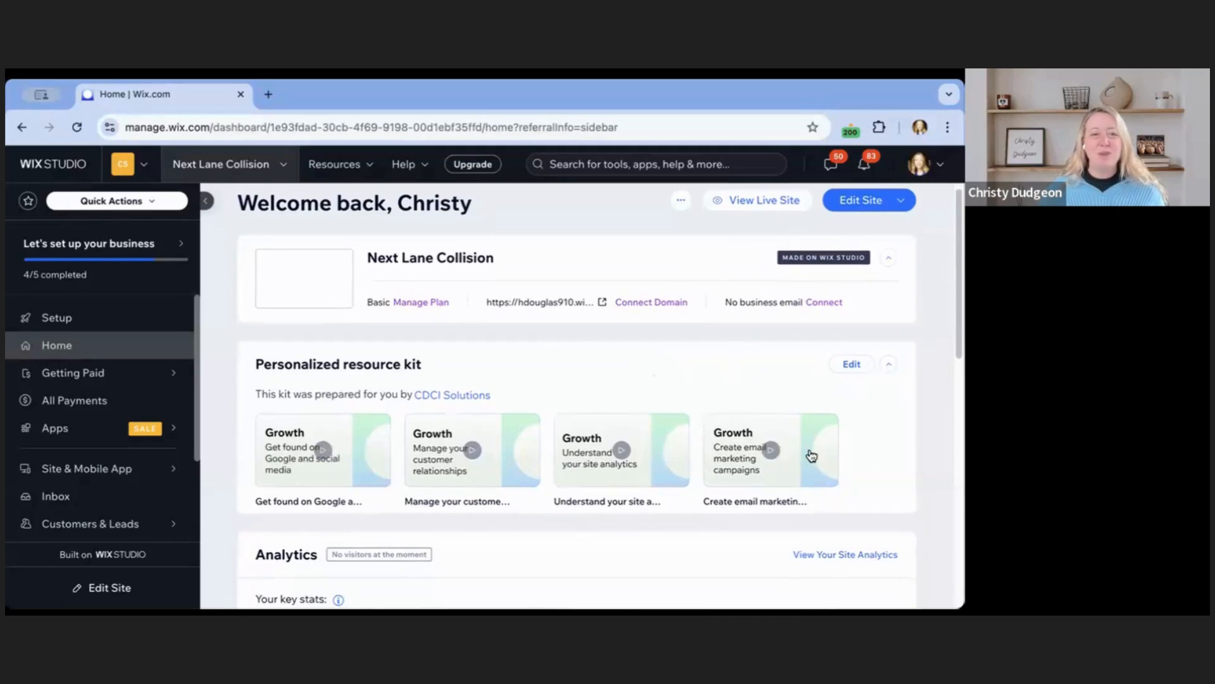
scroll(895, 464, "down", 1)
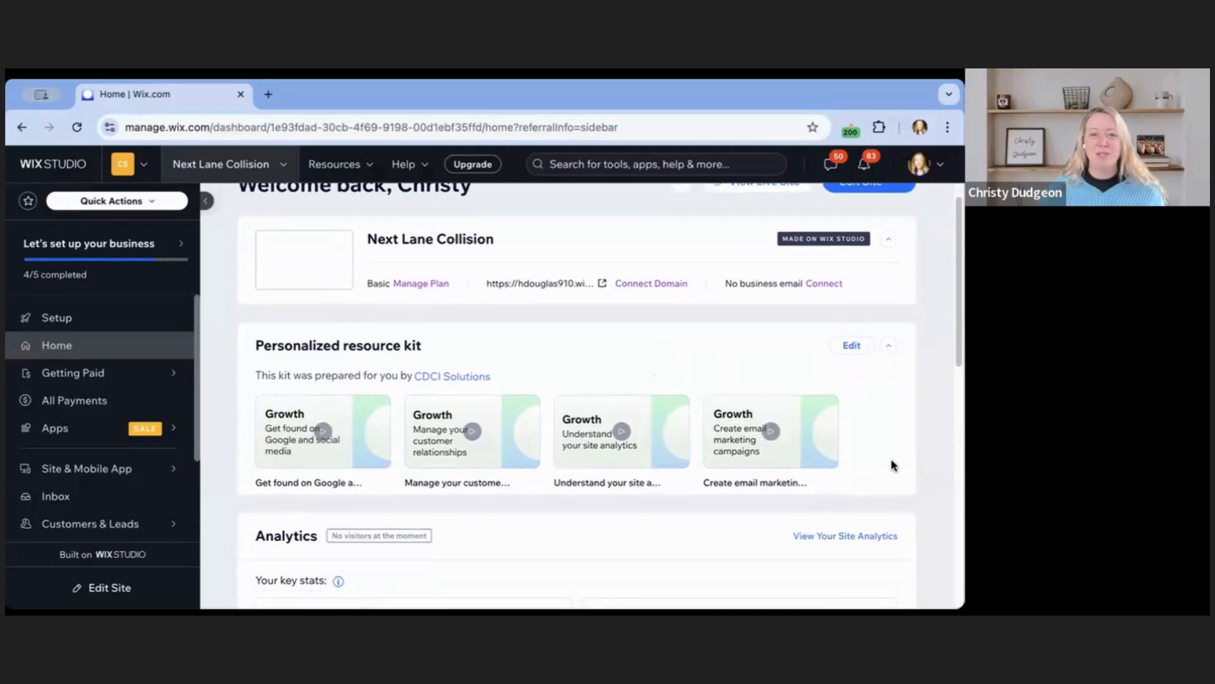
scroll(893, 464, "down", 2)
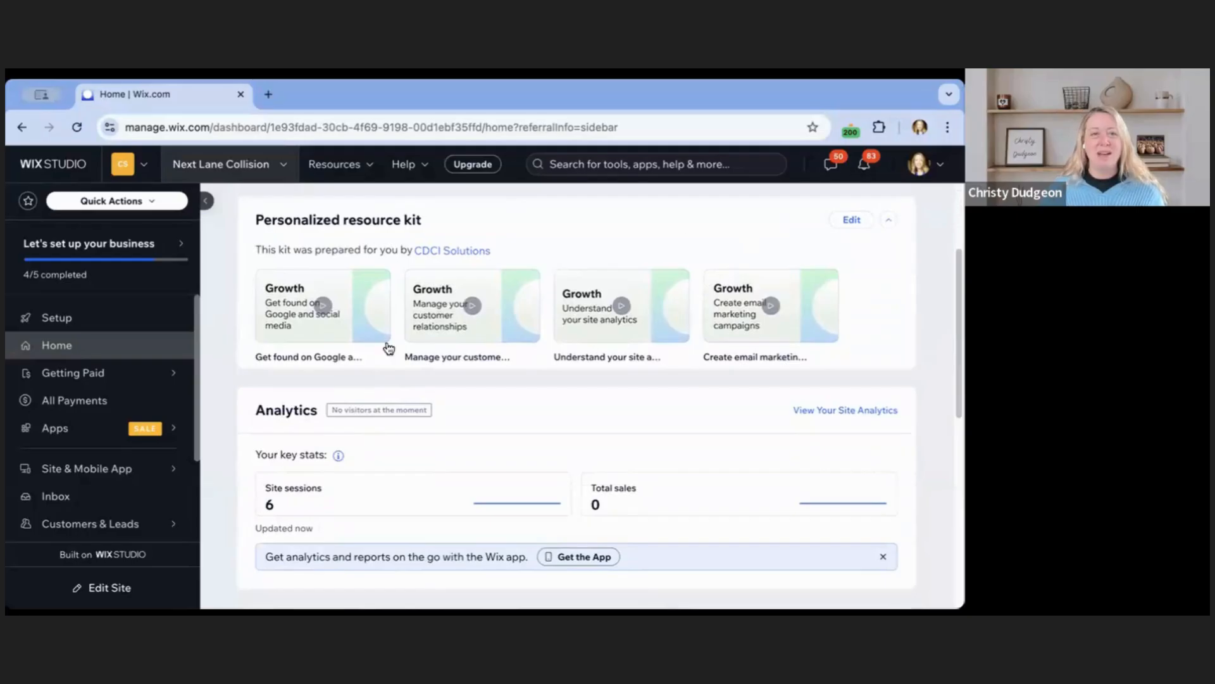
scroll(855, 380, "down", 2)
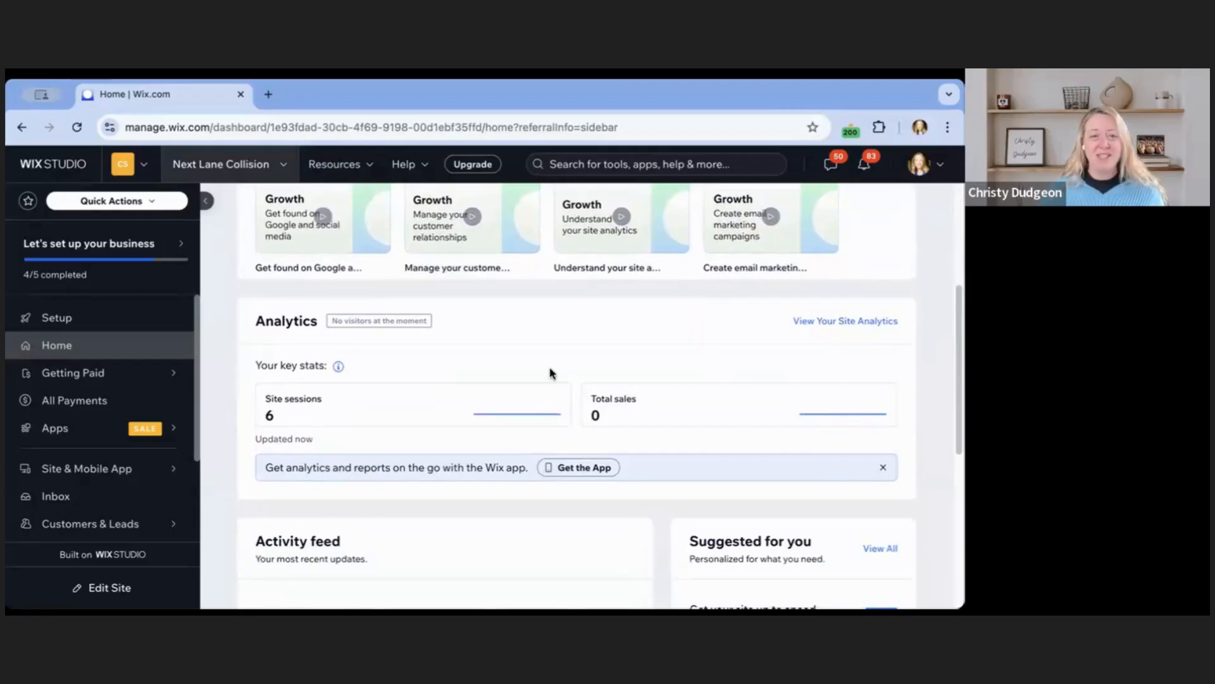
scroll(551, 380, "down", 4)
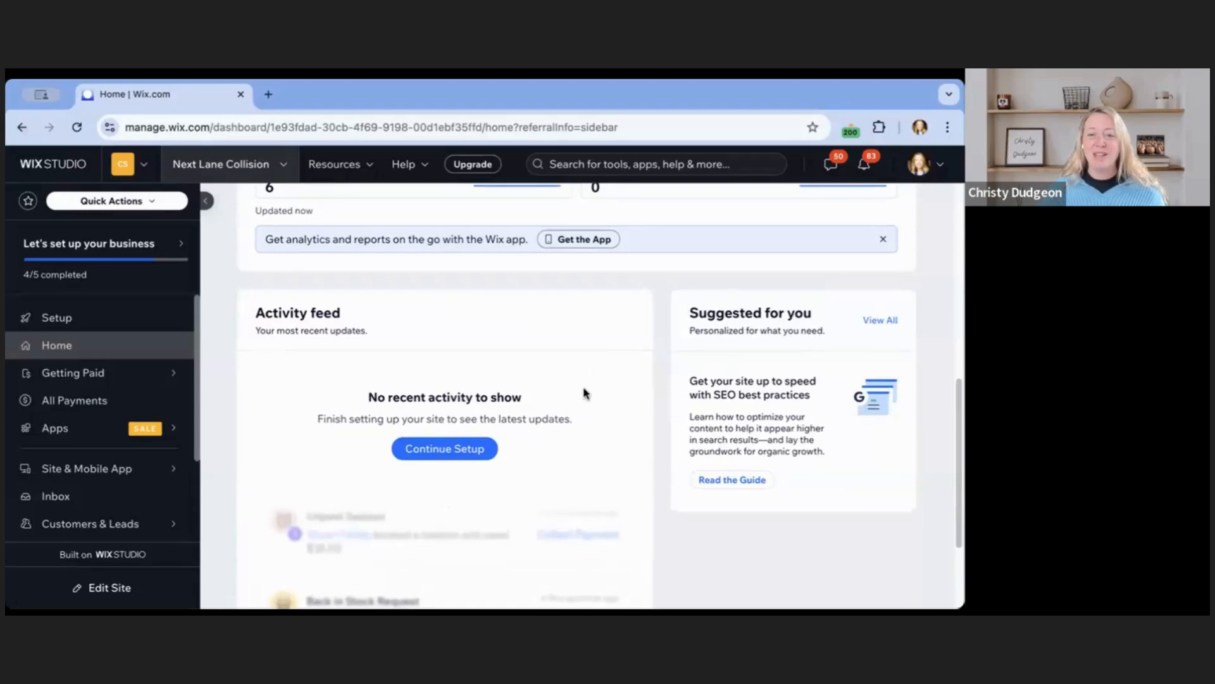
scroll(805, 455, "up", 8)
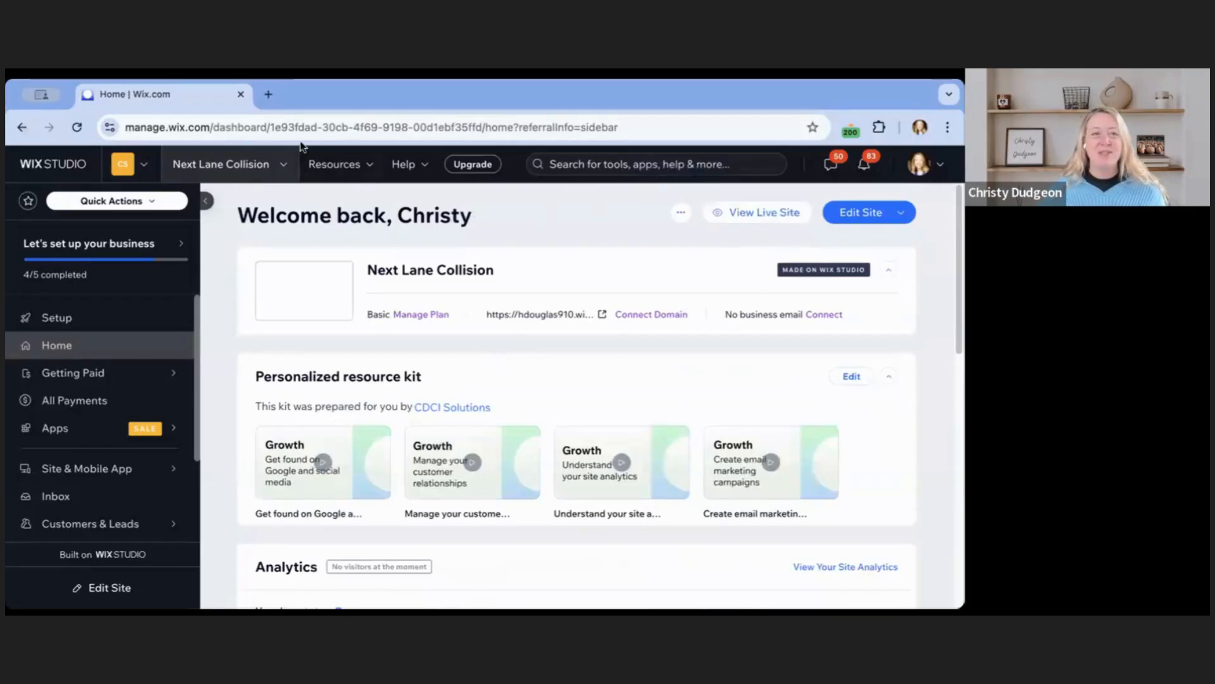
- View the live Next Lane Collision site, skim its home page and close it
left_click(762, 213)
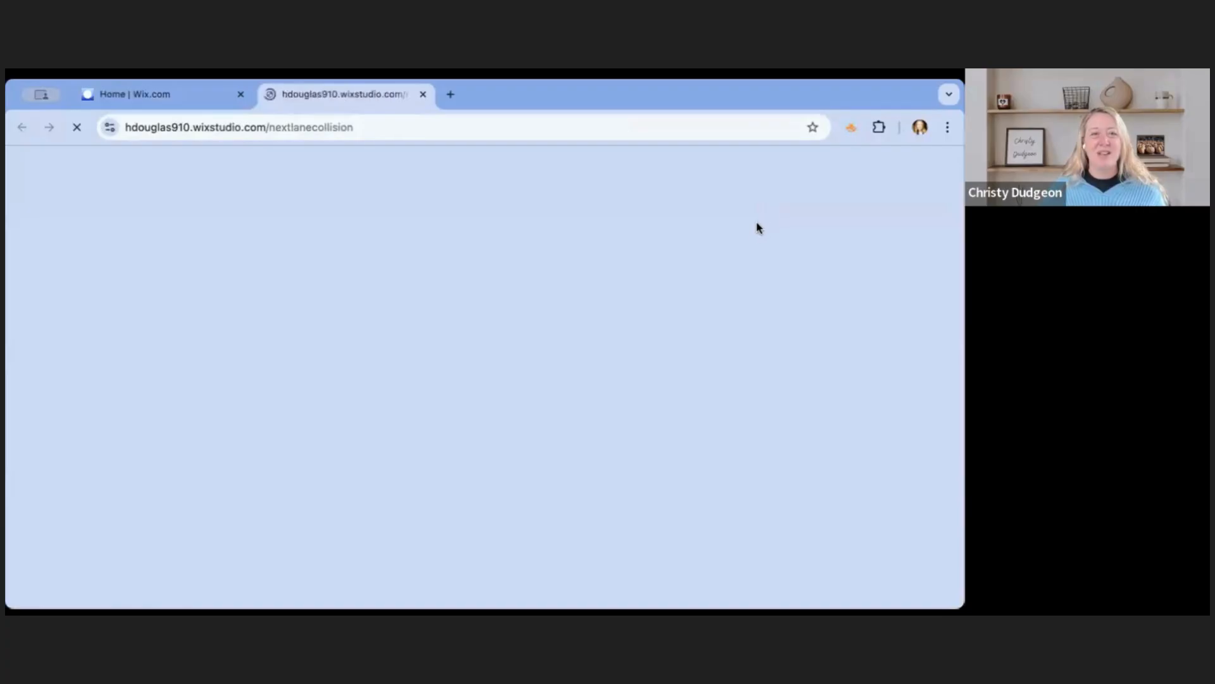
scroll(681, 434, "down", 4)
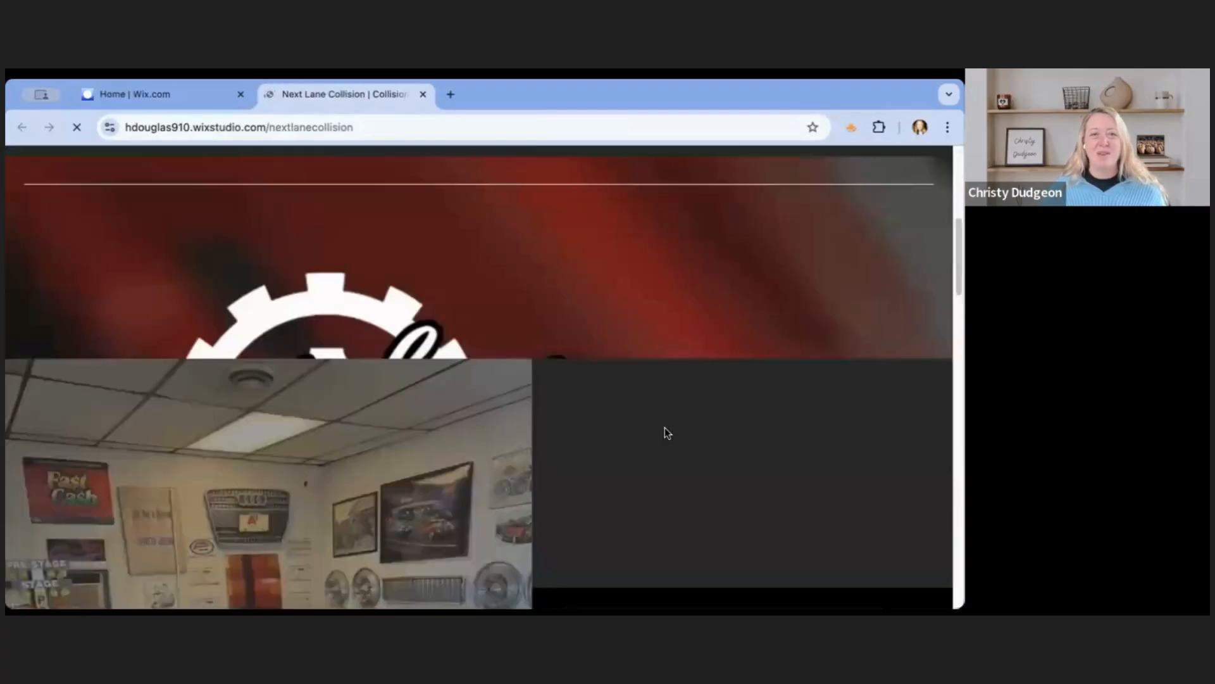
scroll(453, 252, "up", 4)
left_click(423, 93)
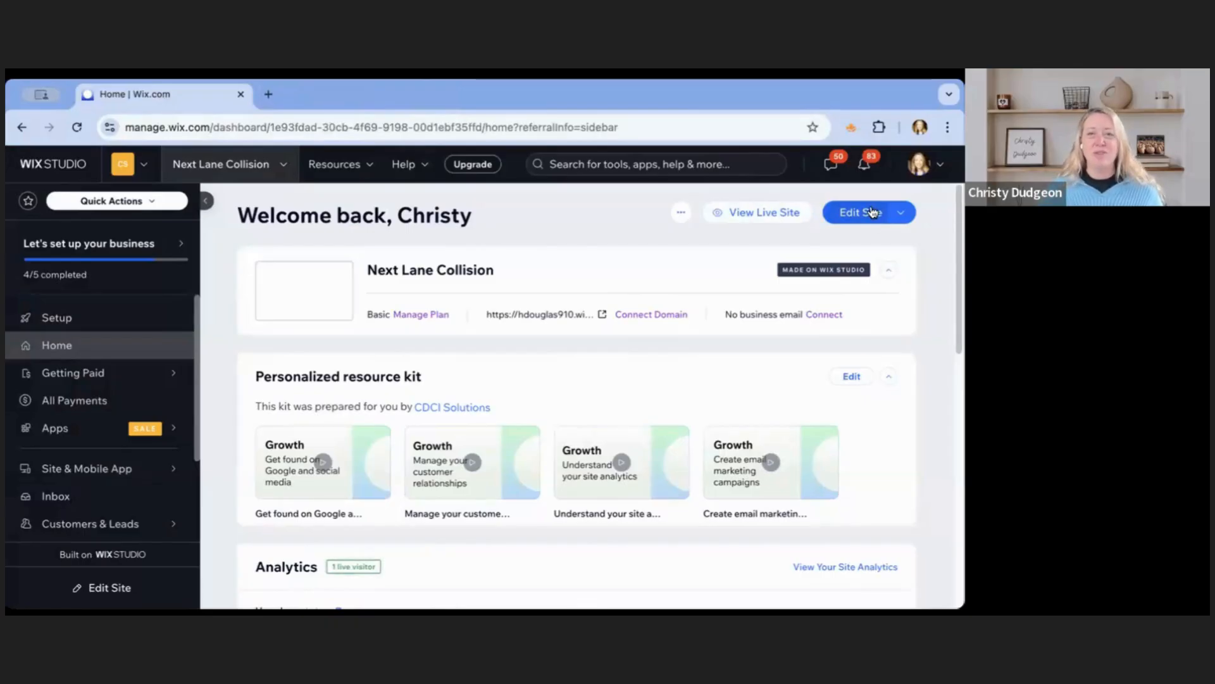
- Open the site in Content Mode and examine the editable background, image, title, button and paragraph fields of the home page's opening section
left_click(905, 216)
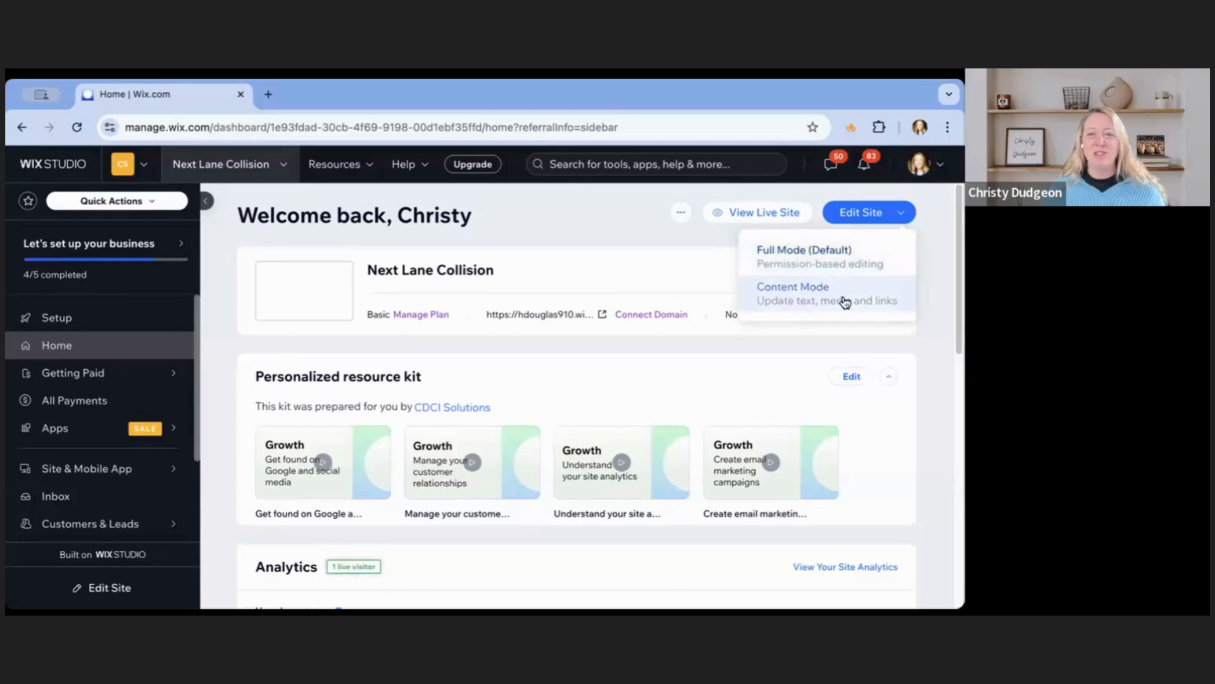
left_click(814, 302)
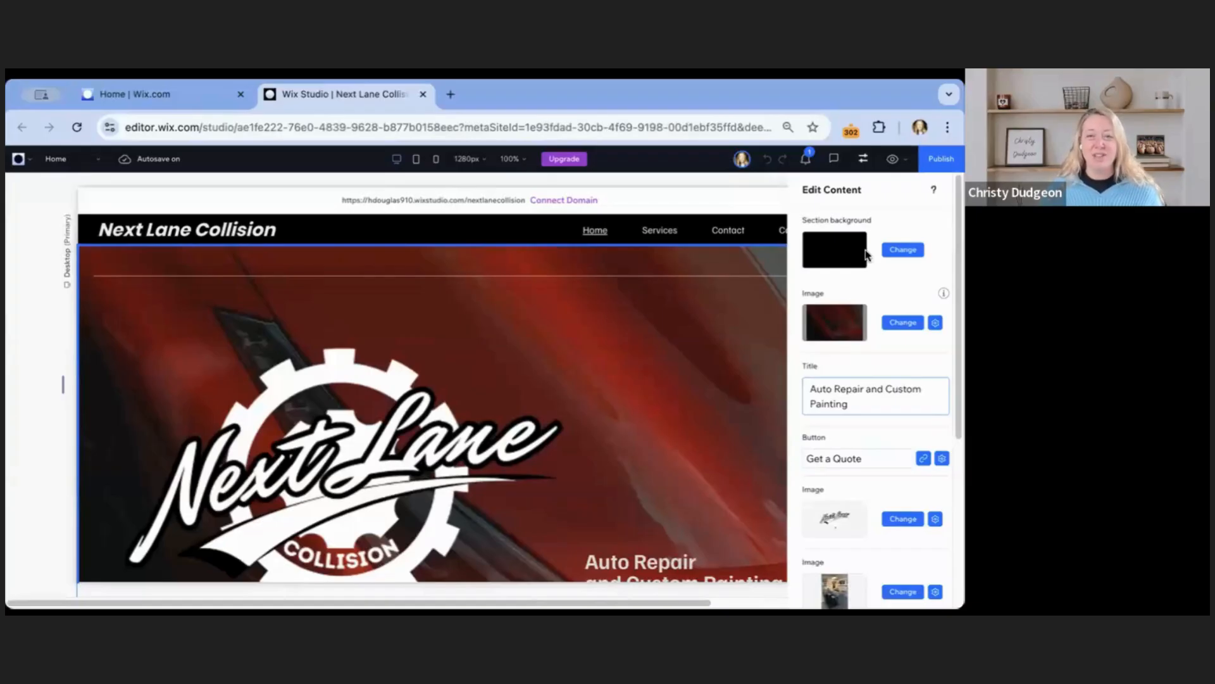
scroll(836, 352, "down", 1)
scroll(837, 352, "down", 1)
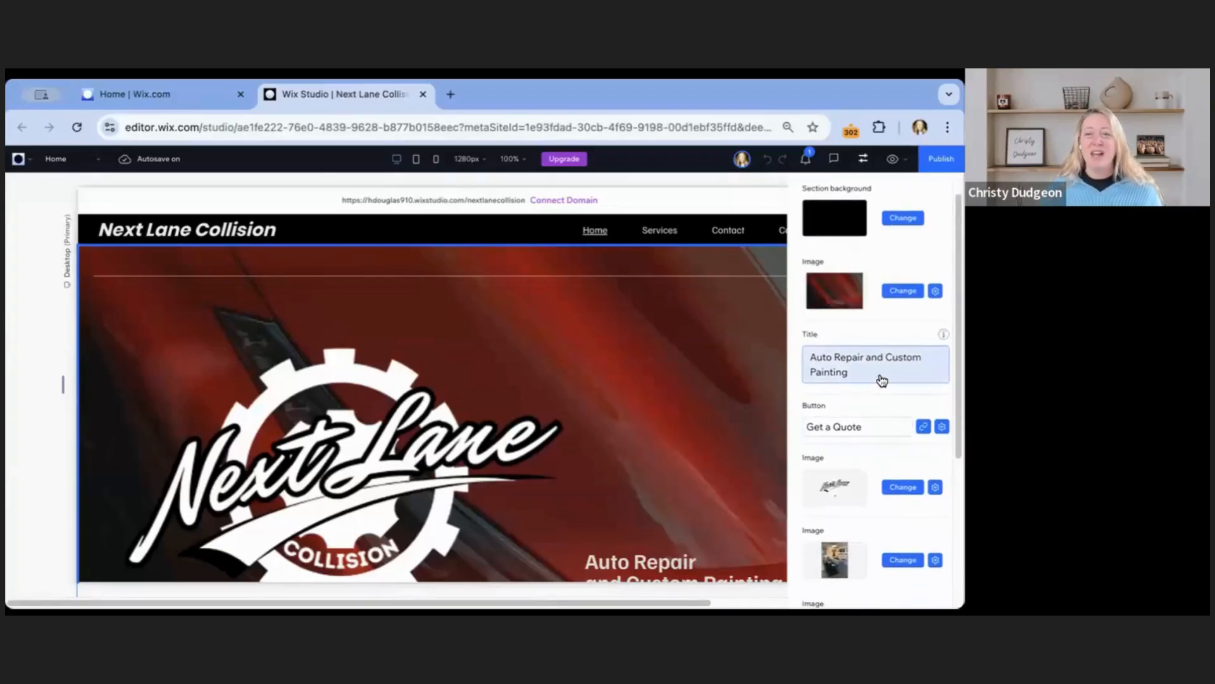
scroll(703, 405, "down", 3)
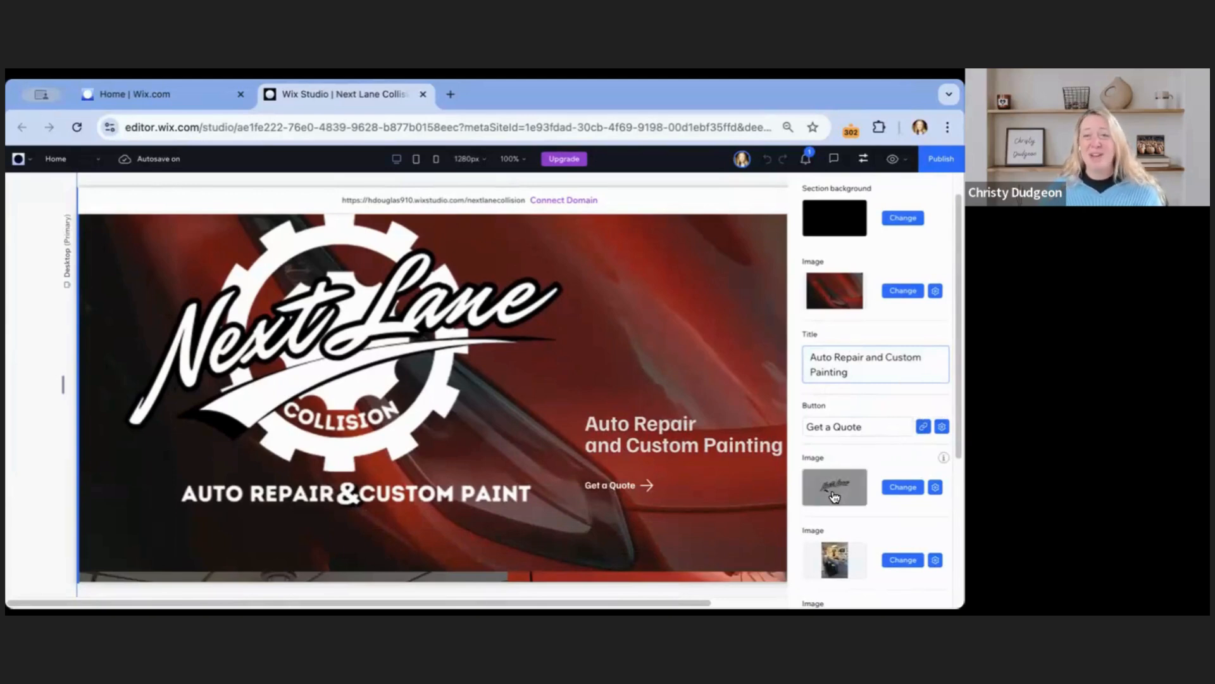
scroll(873, 483, "down", 3)
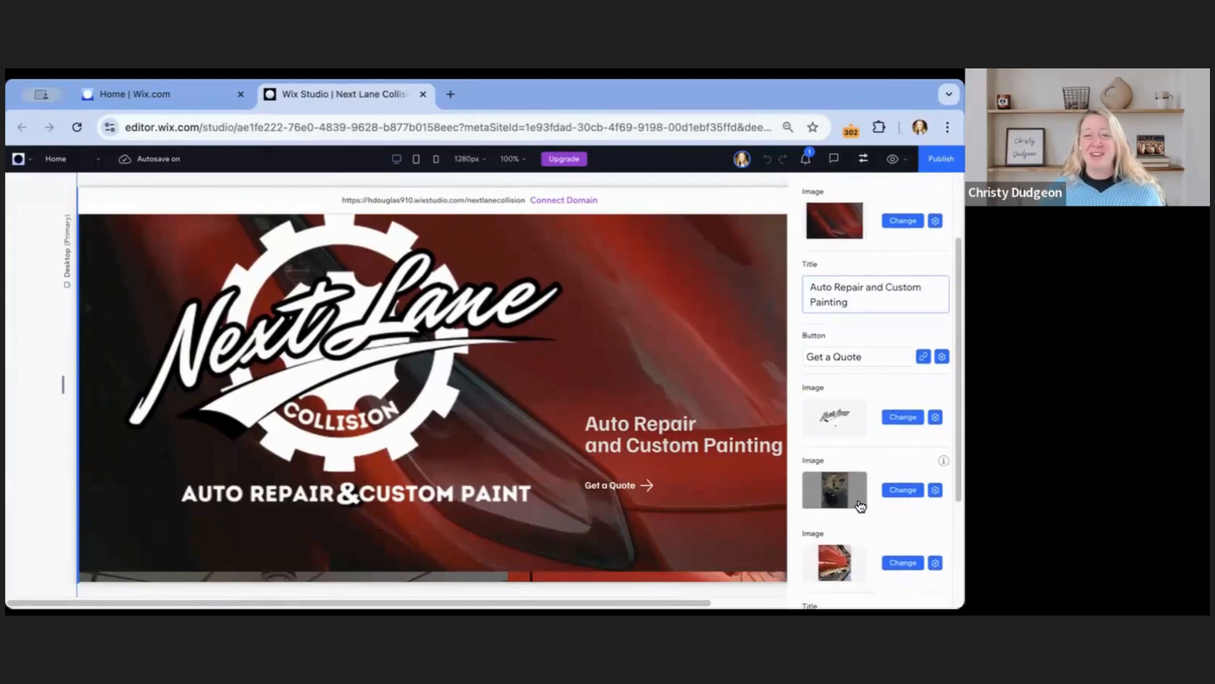
scroll(666, 529, "down", 5)
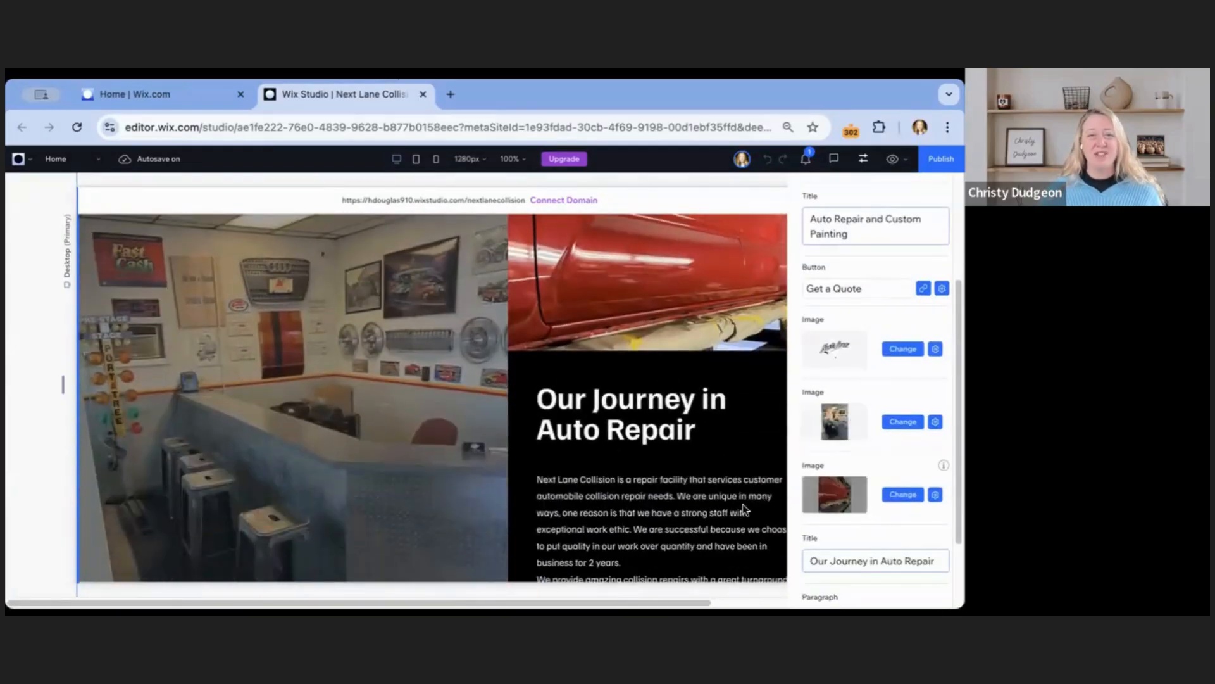
scroll(728, 535, "down", 3)
scroll(868, 407, "down", 2)
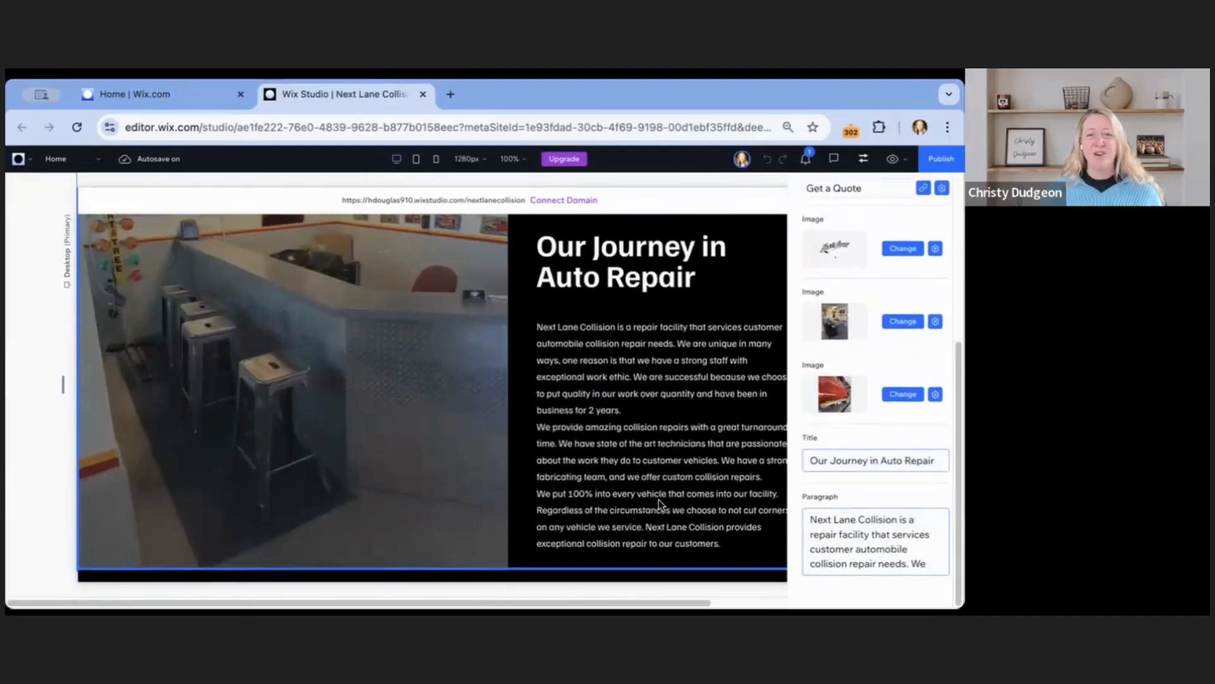
- Look through the remaining home page sections down to the quote form, then return to the start of the page
scroll(659, 499, "down", 5)
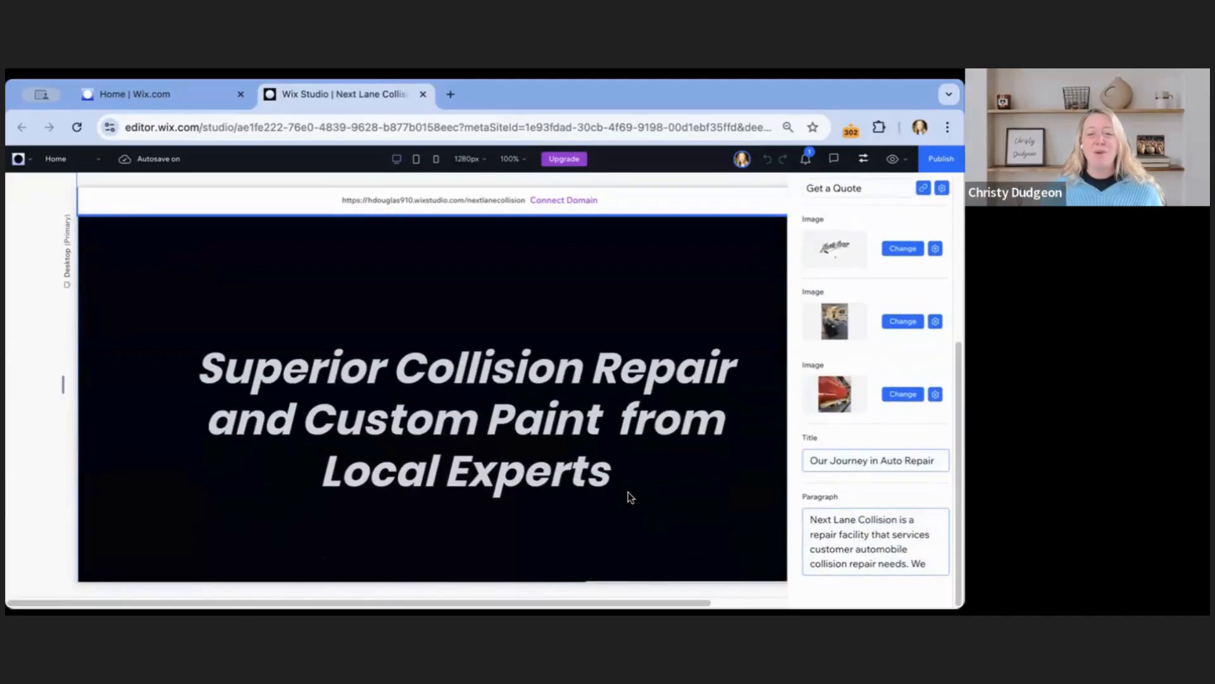
scroll(630, 494, "down", 1)
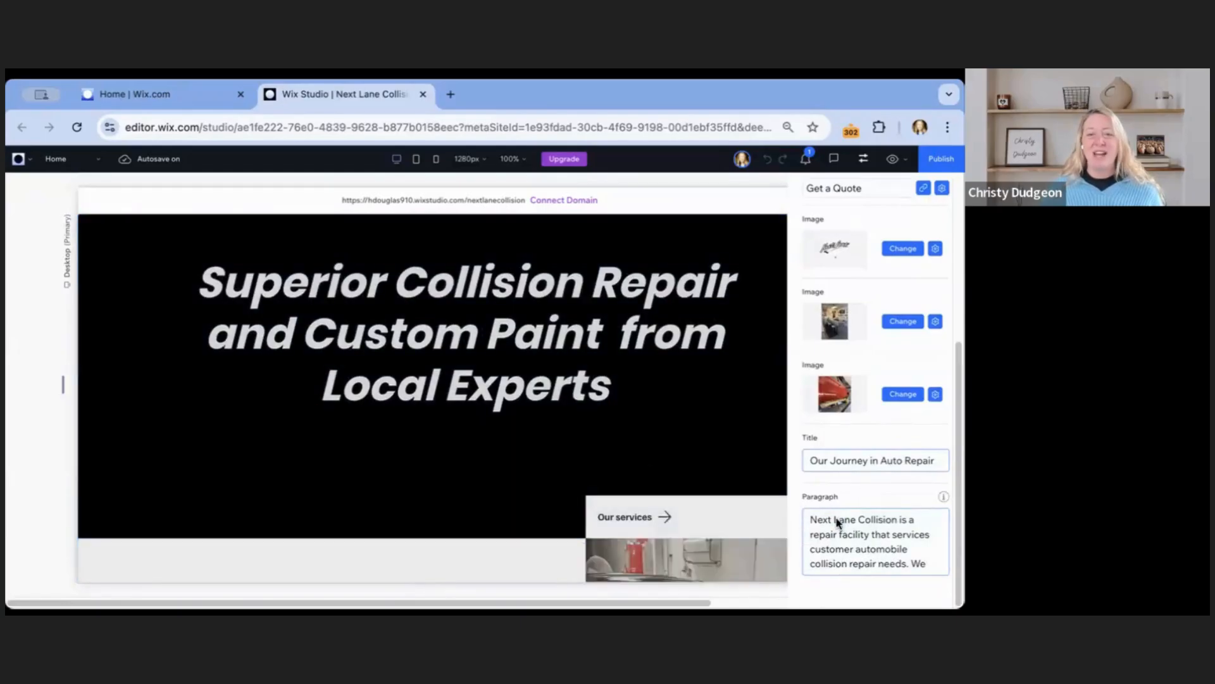
scroll(461, 481, "down", 4)
scroll(459, 488, "down", 3)
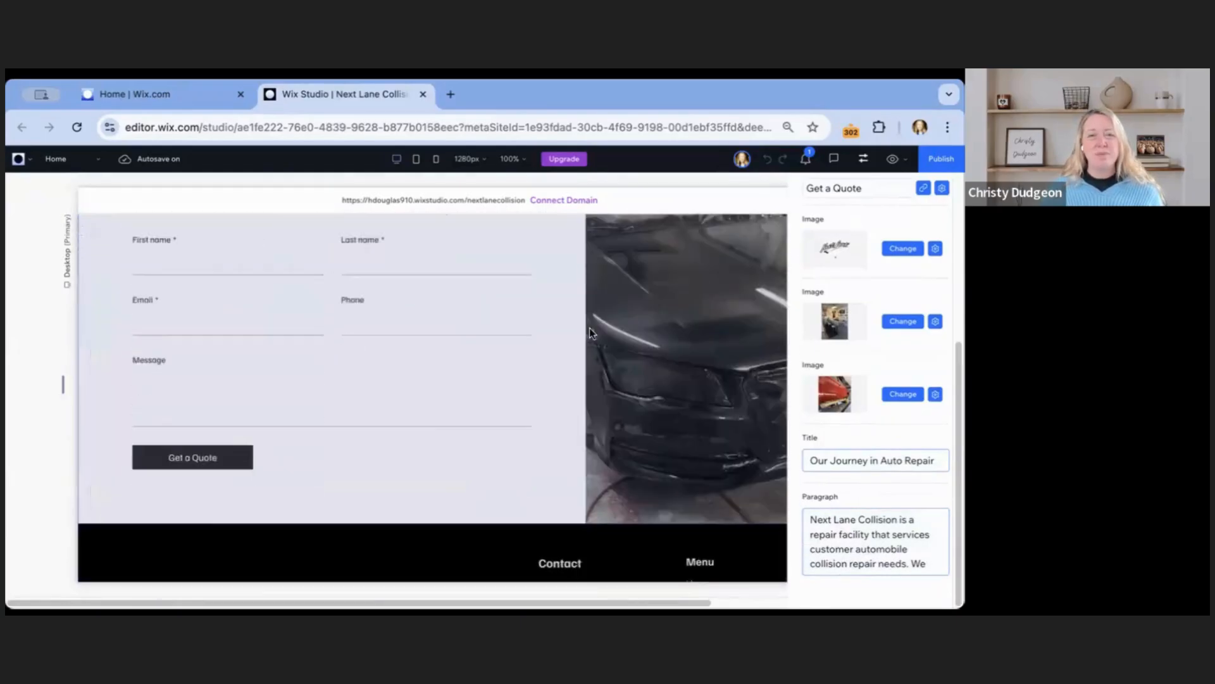
scroll(505, 212, "up", 20)
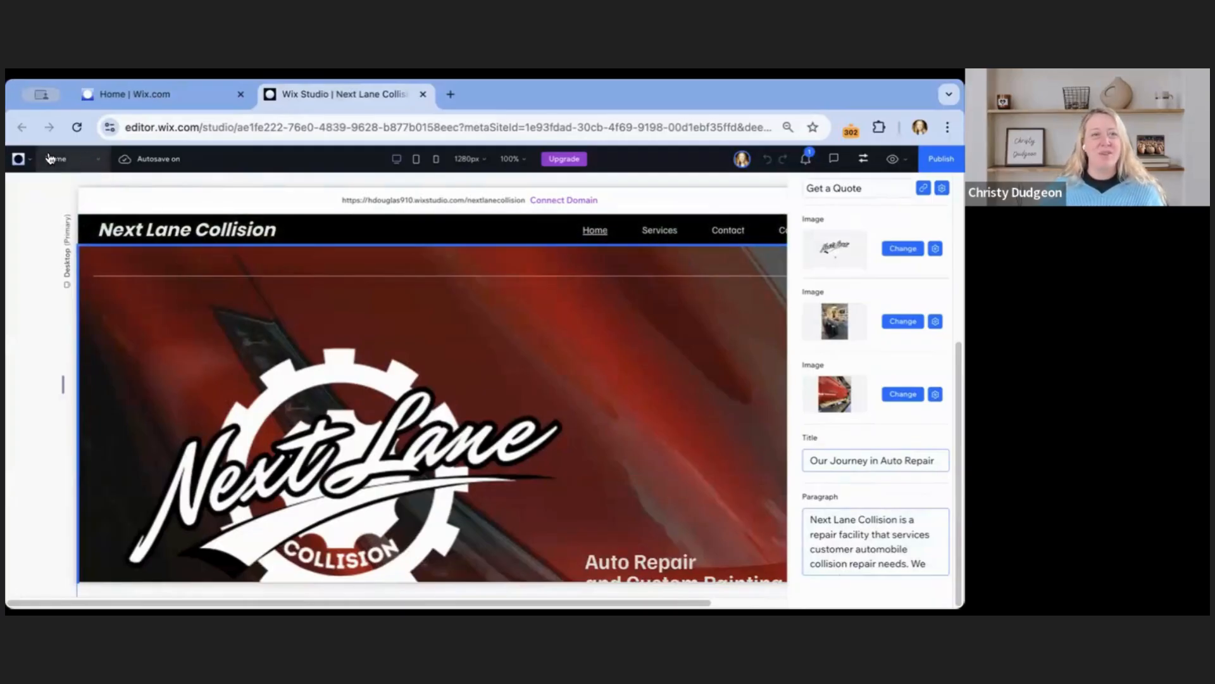
- Switch to the Services page, examine its editable title, image and services repeater, and go back to the Home page
left_click(90, 161)
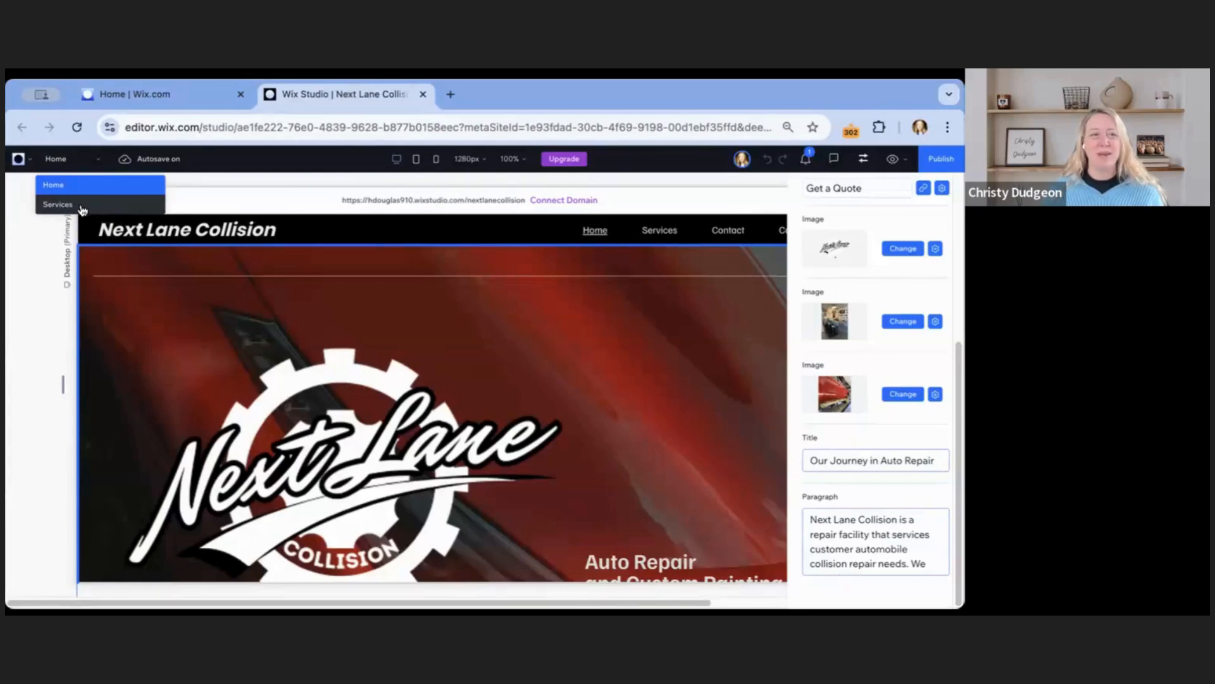
left_click(58, 204)
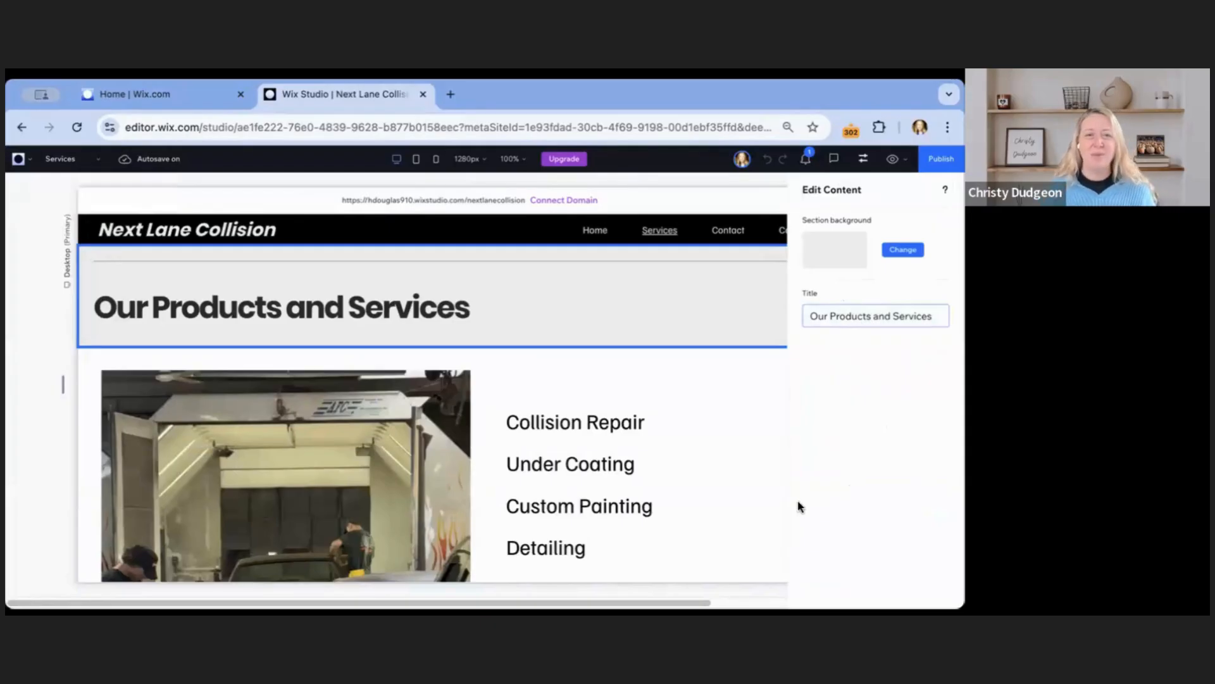
scroll(673, 439, "down", 1)
left_click(673, 440)
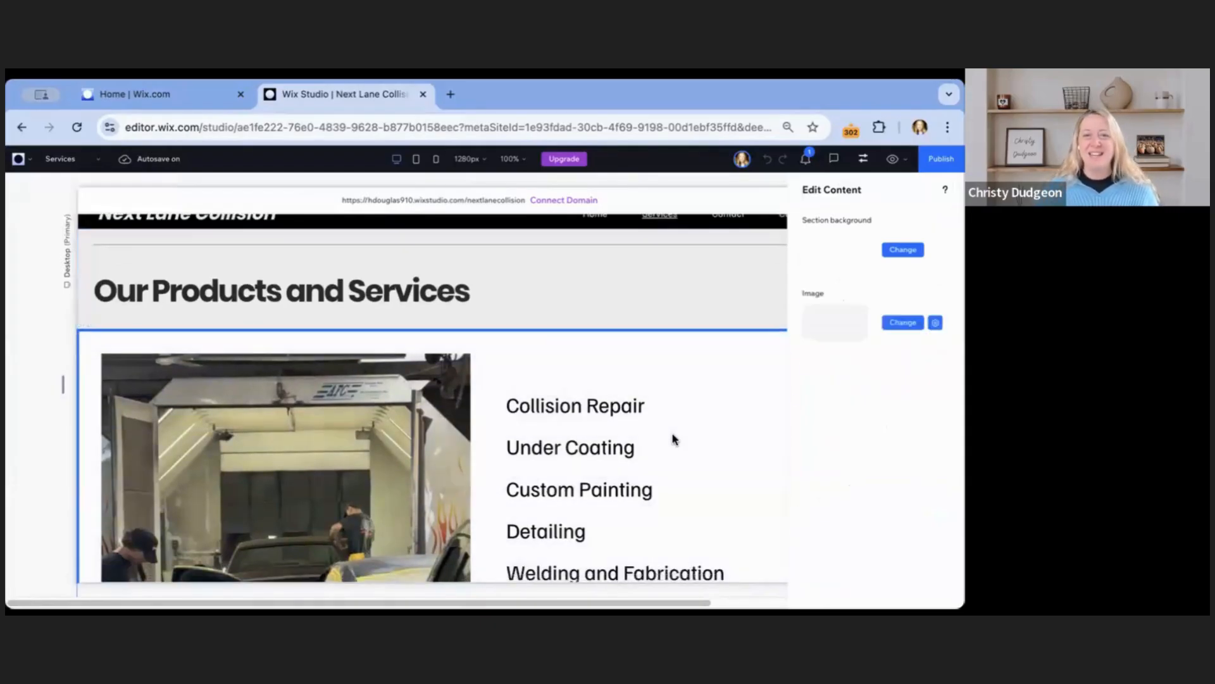
scroll(371, 379, "down", 1)
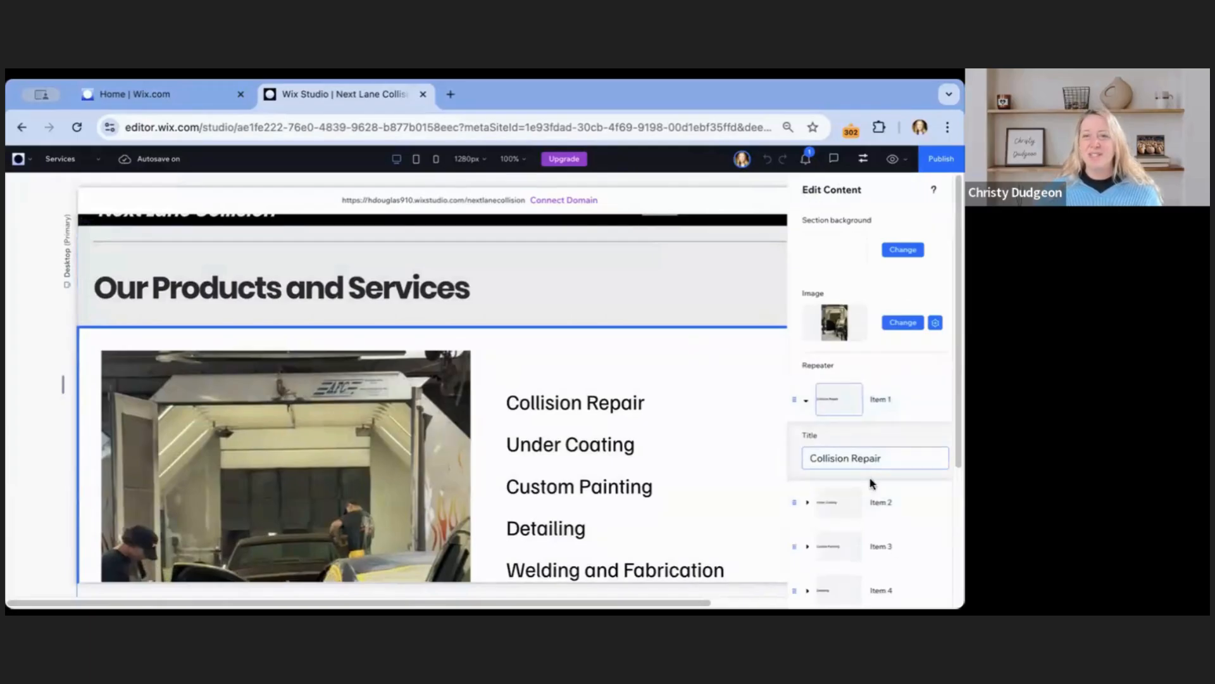
scroll(553, 513, "down", 10)
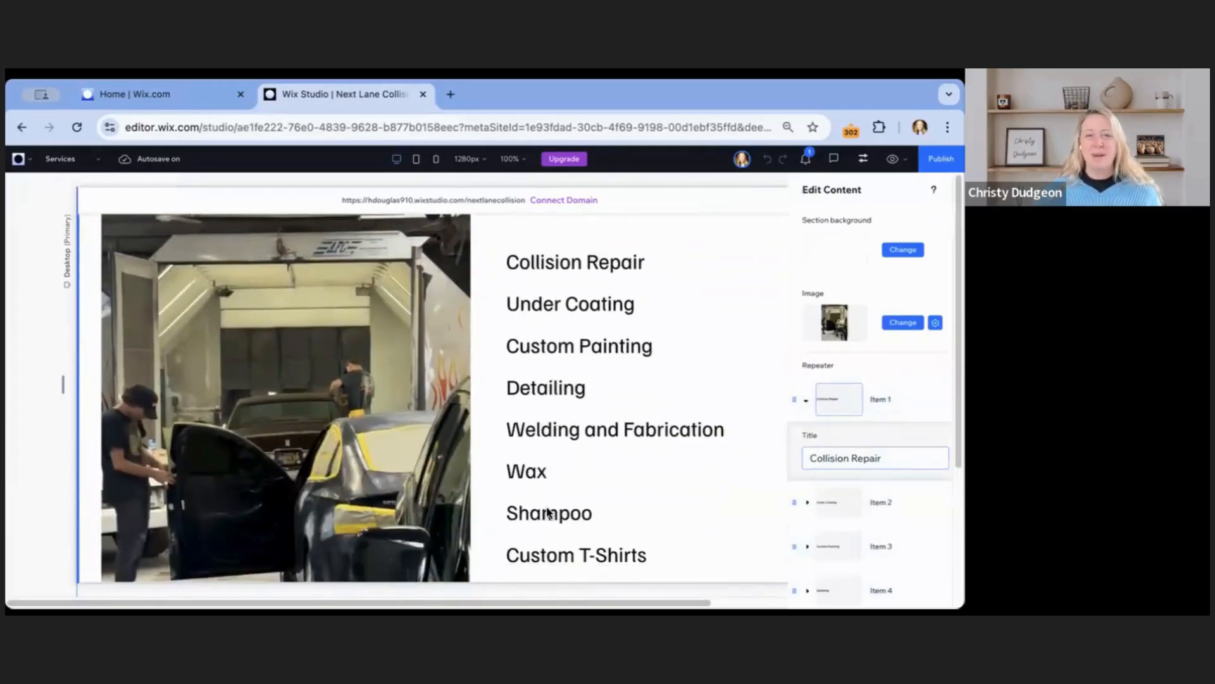
scroll(545, 516, "up", 10)
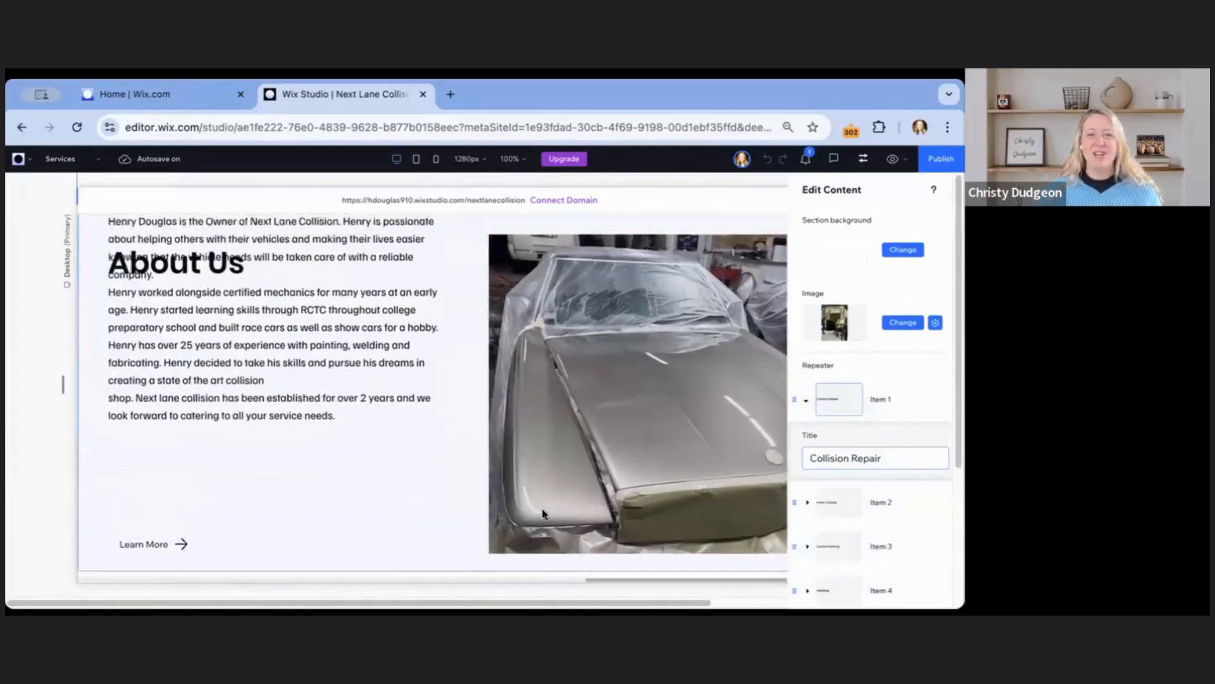
left_click(77, 160)
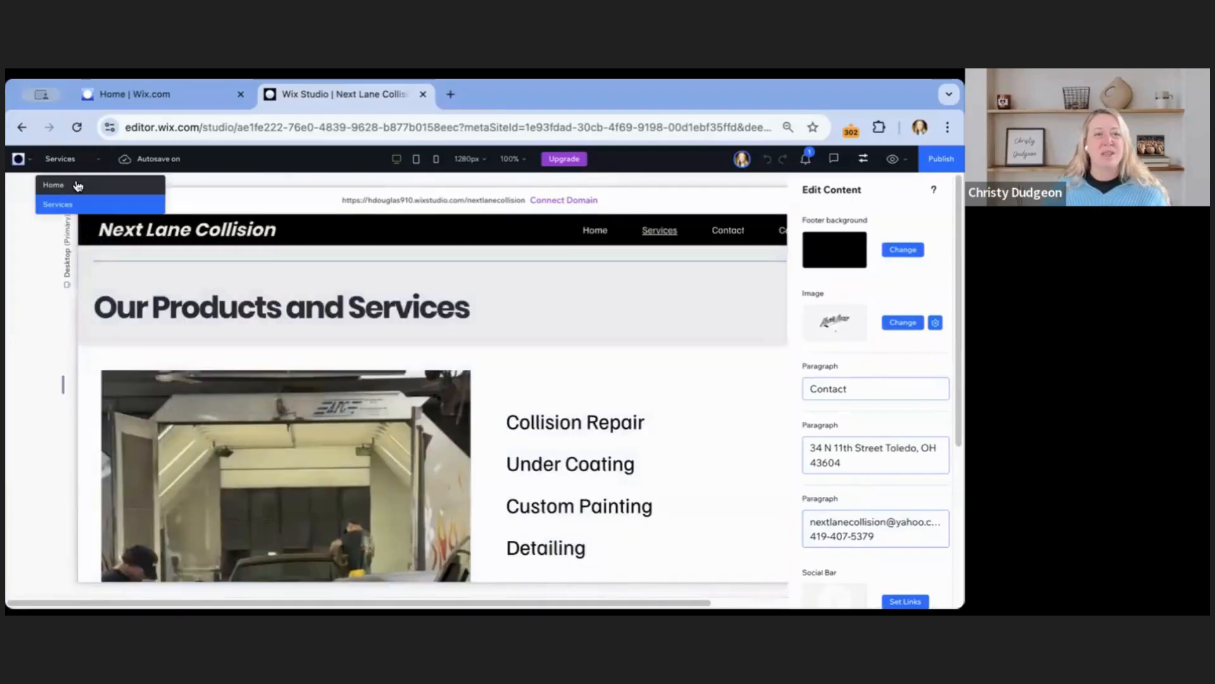
left_click(76, 184)
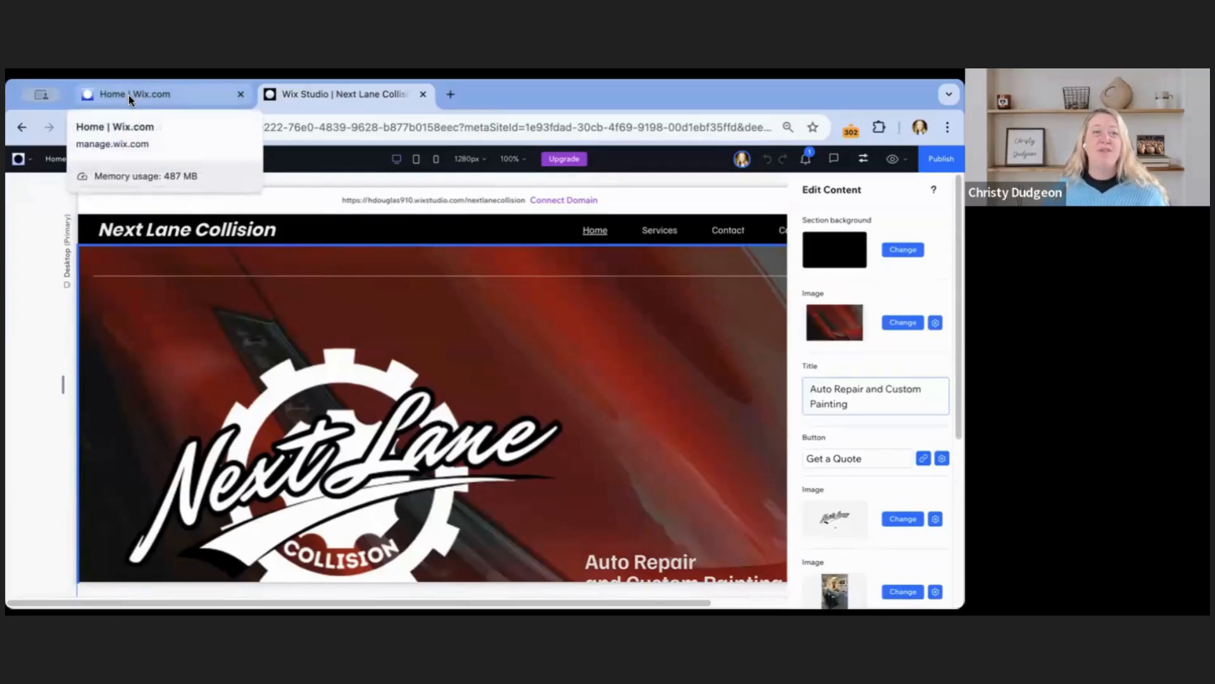
- Return to the site dashboard, closing its old tab, and open the site for editing in Full Mode
left_click(19, 160)
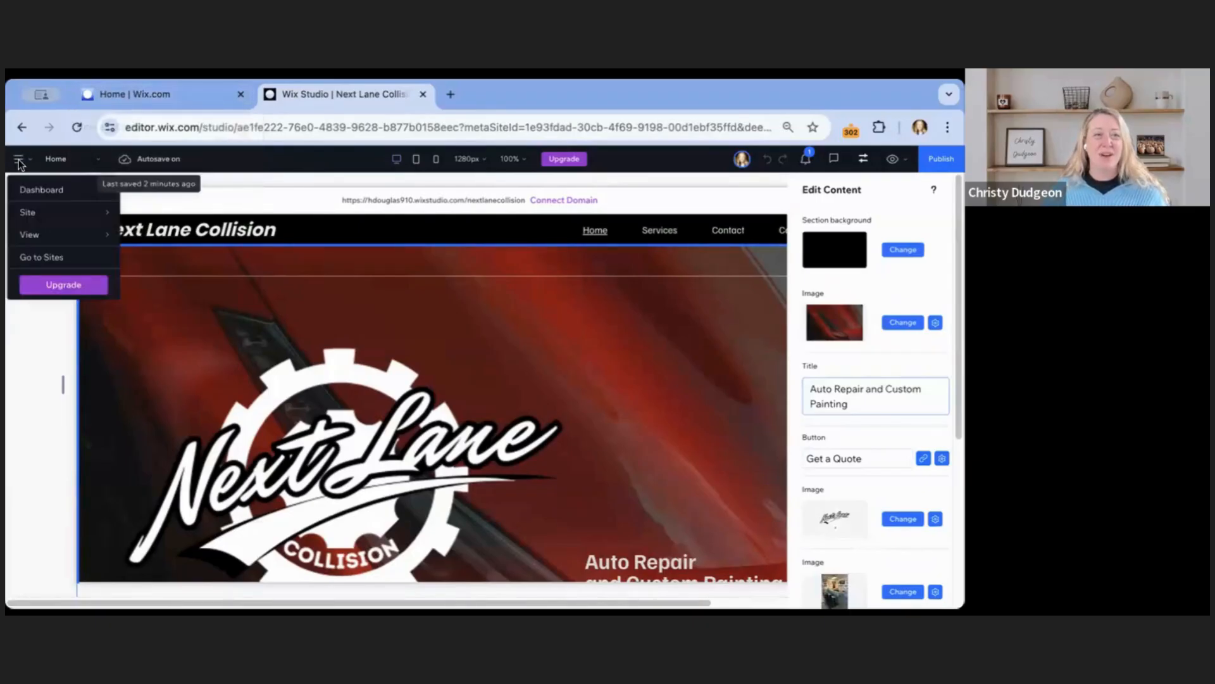
left_click(31, 191)
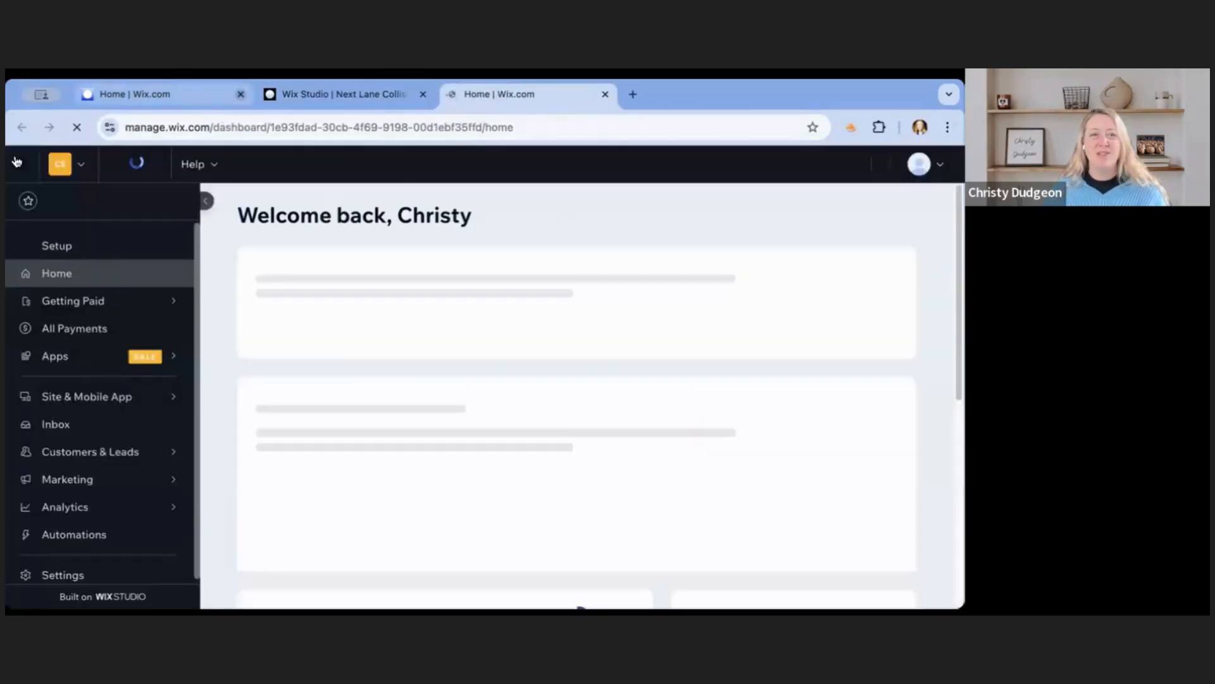
left_click(240, 94)
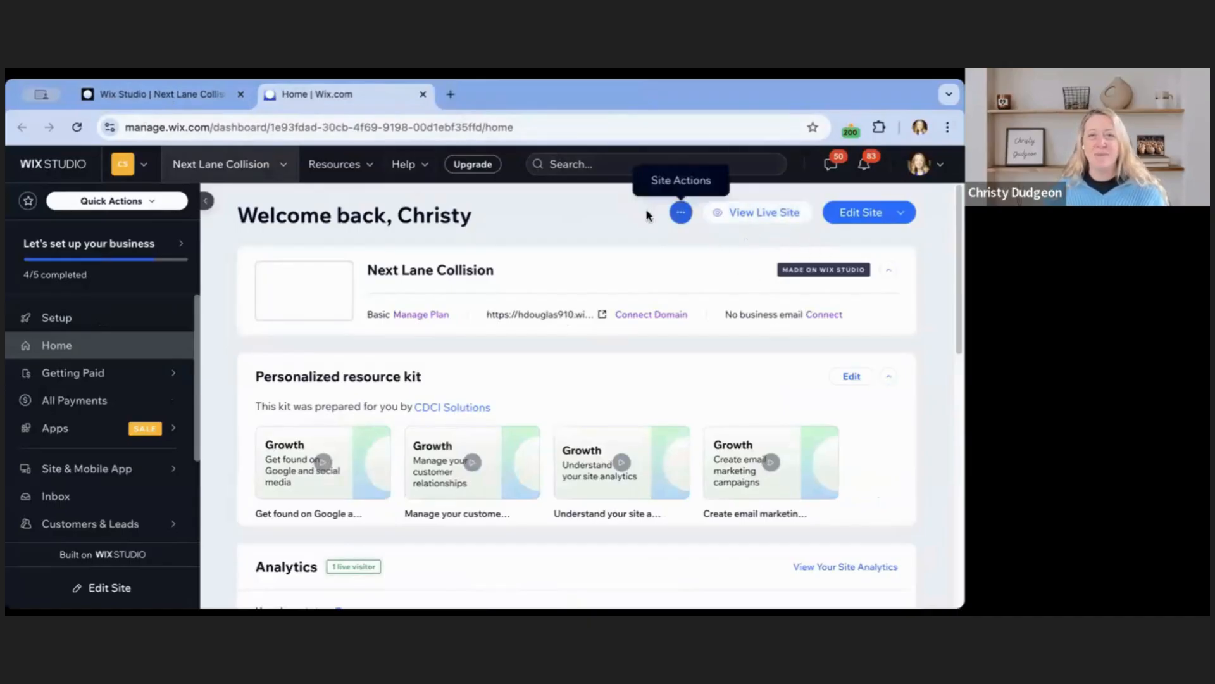
left_click(902, 213)
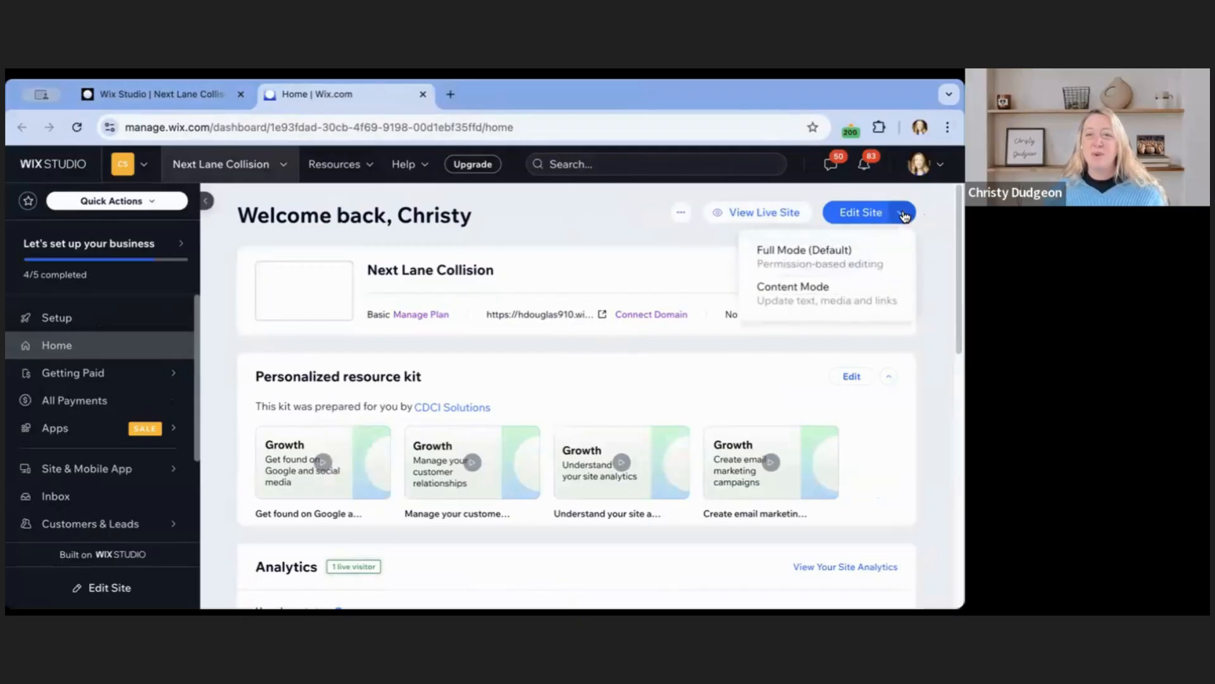
left_click(808, 256)
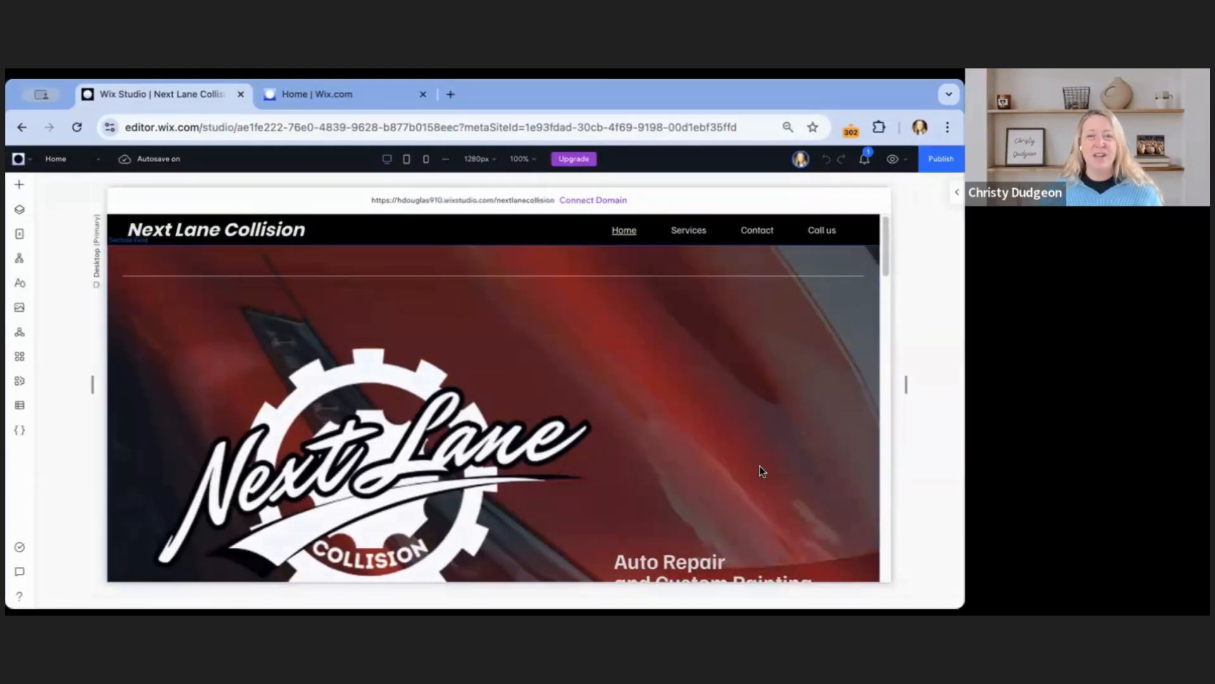
- Open Site Styles, review the site's colors, fonts and text styles by category, and close the styles again
left_click(19, 288)
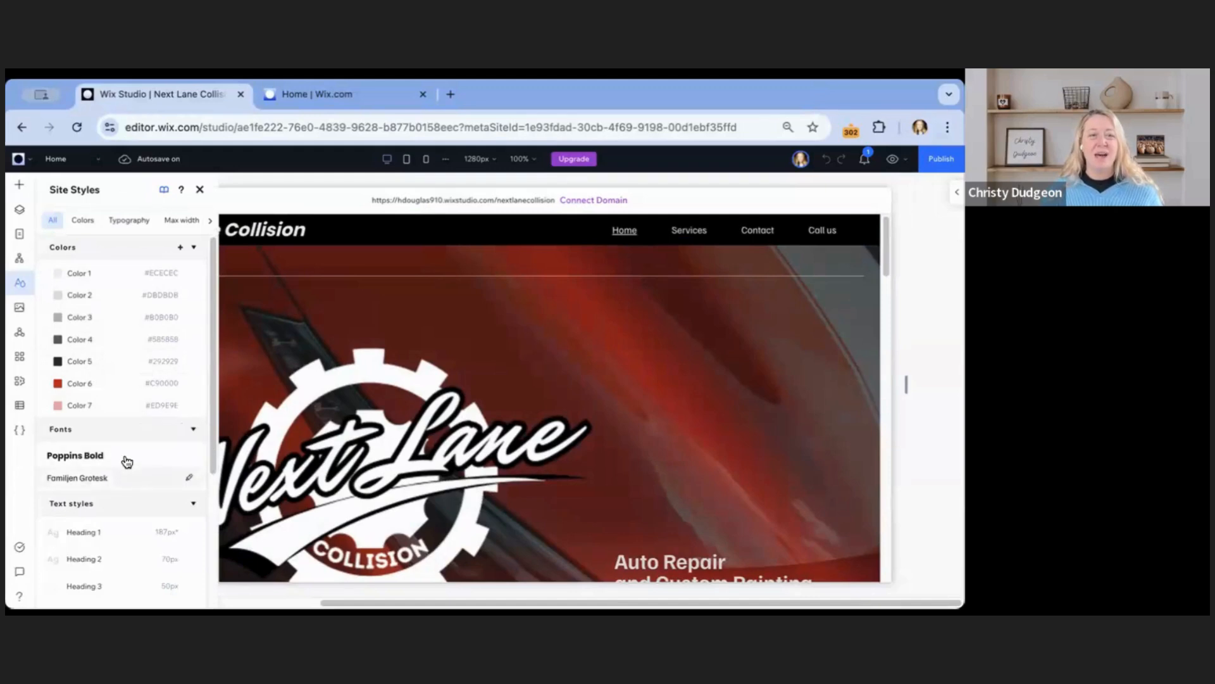
scroll(127, 487, "down", 3)
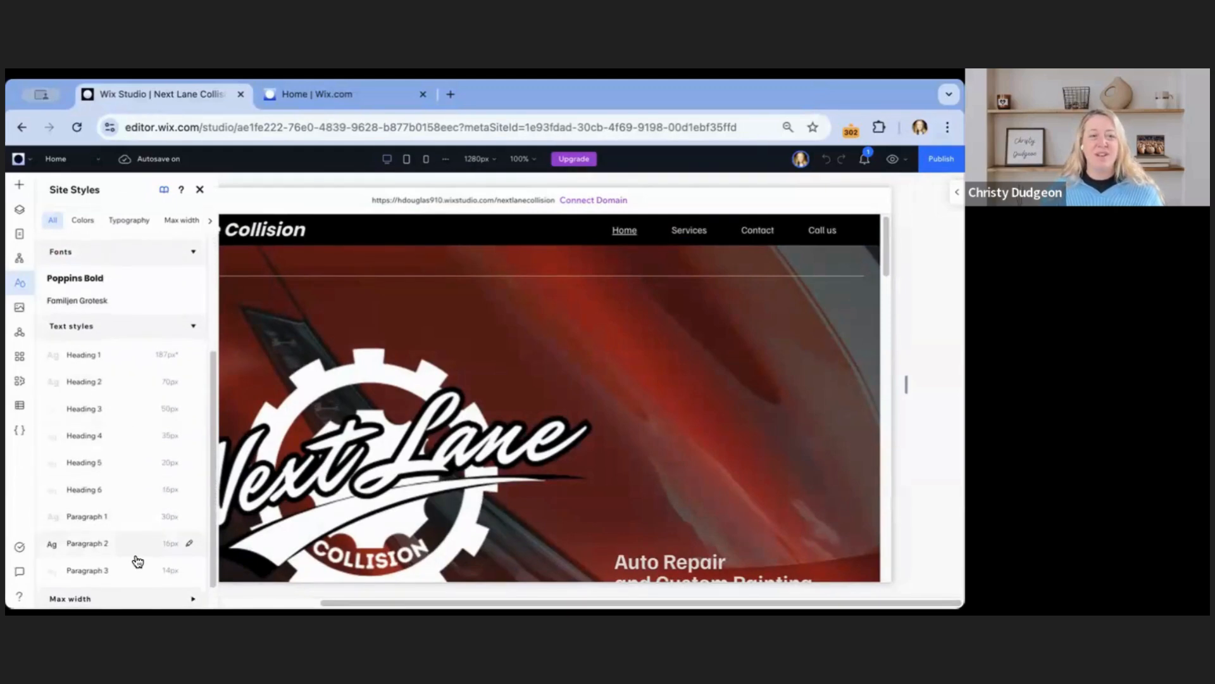
scroll(136, 557, "down", 1)
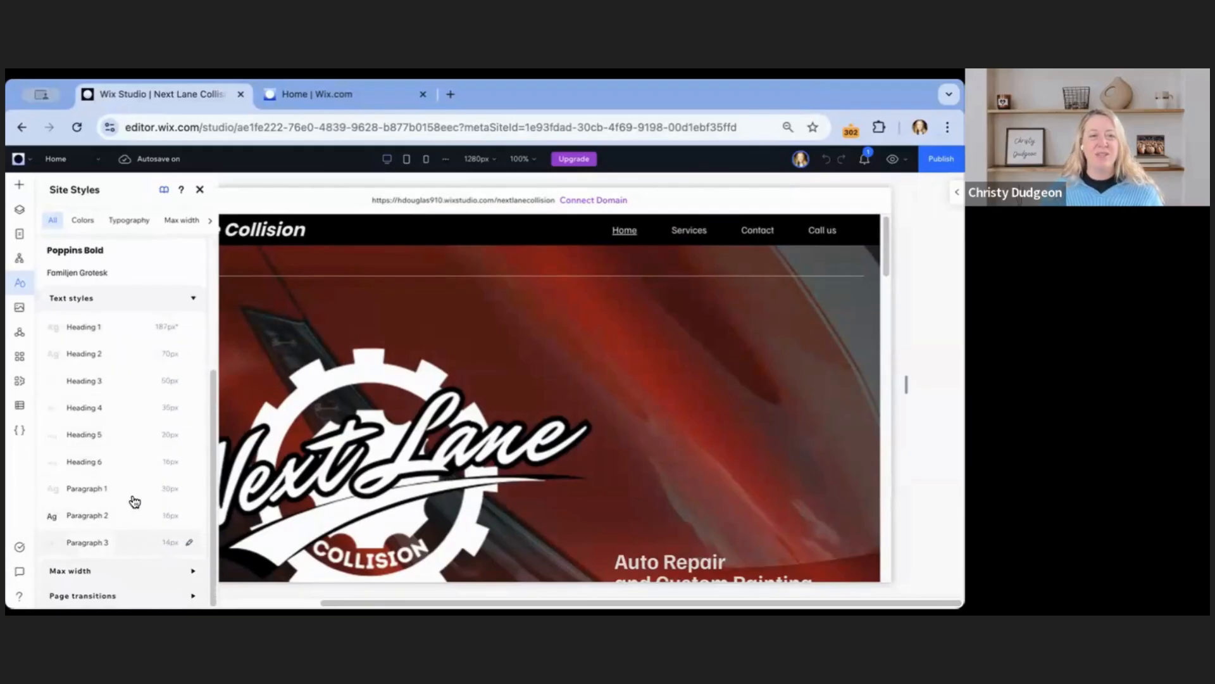
scroll(132, 498, "up", 5)
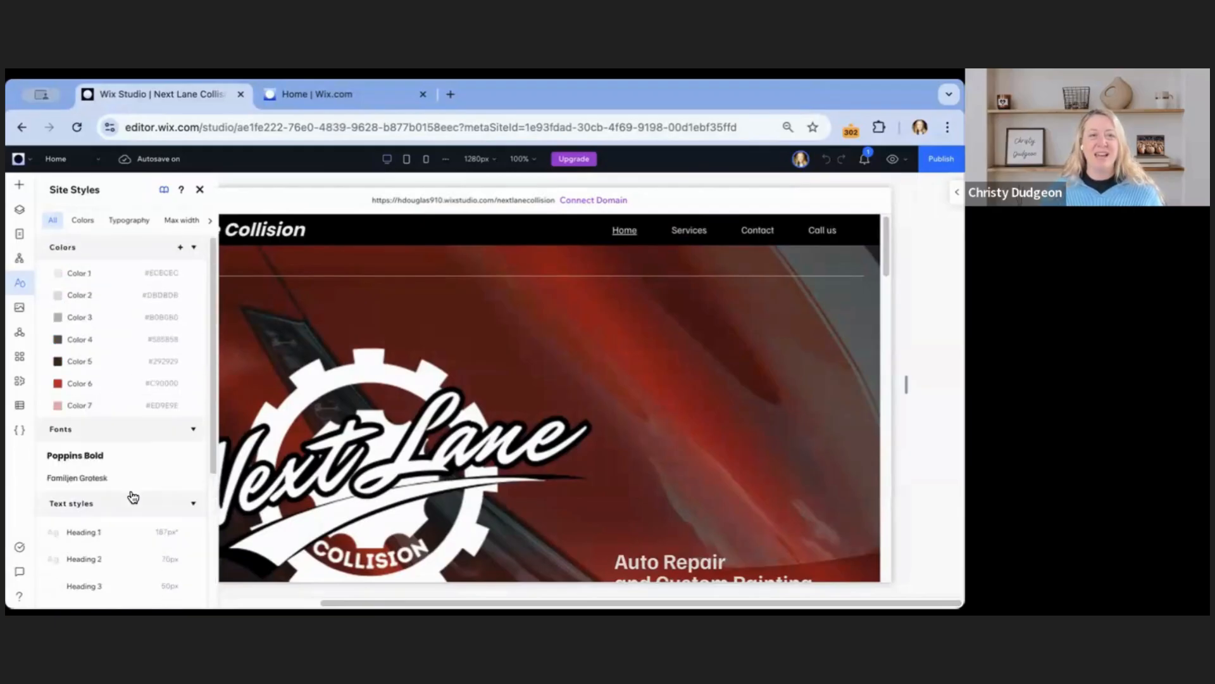
left_click(82, 219)
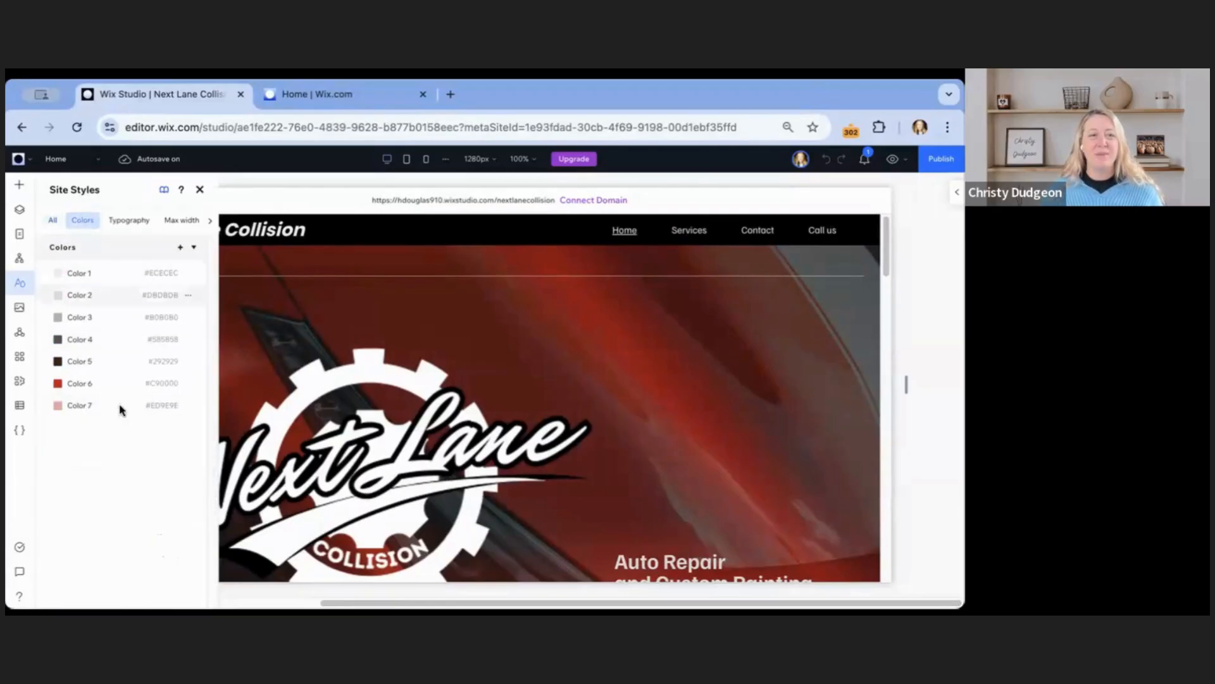
left_click(131, 220)
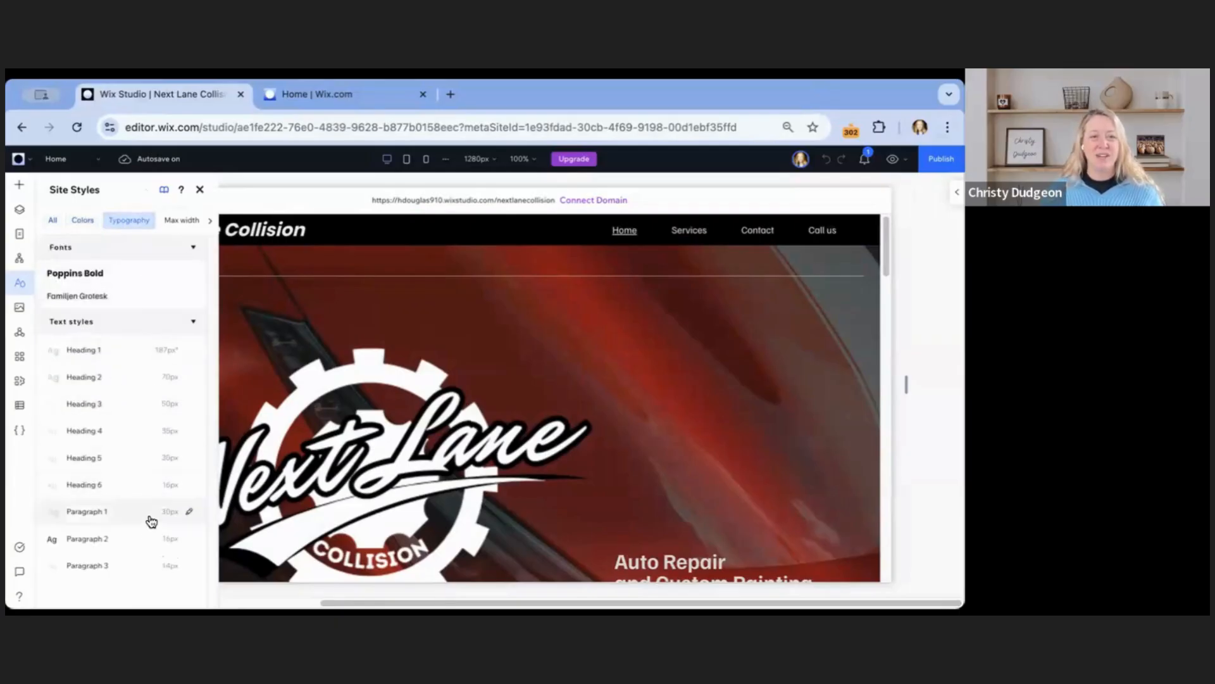
left_click(54, 219)
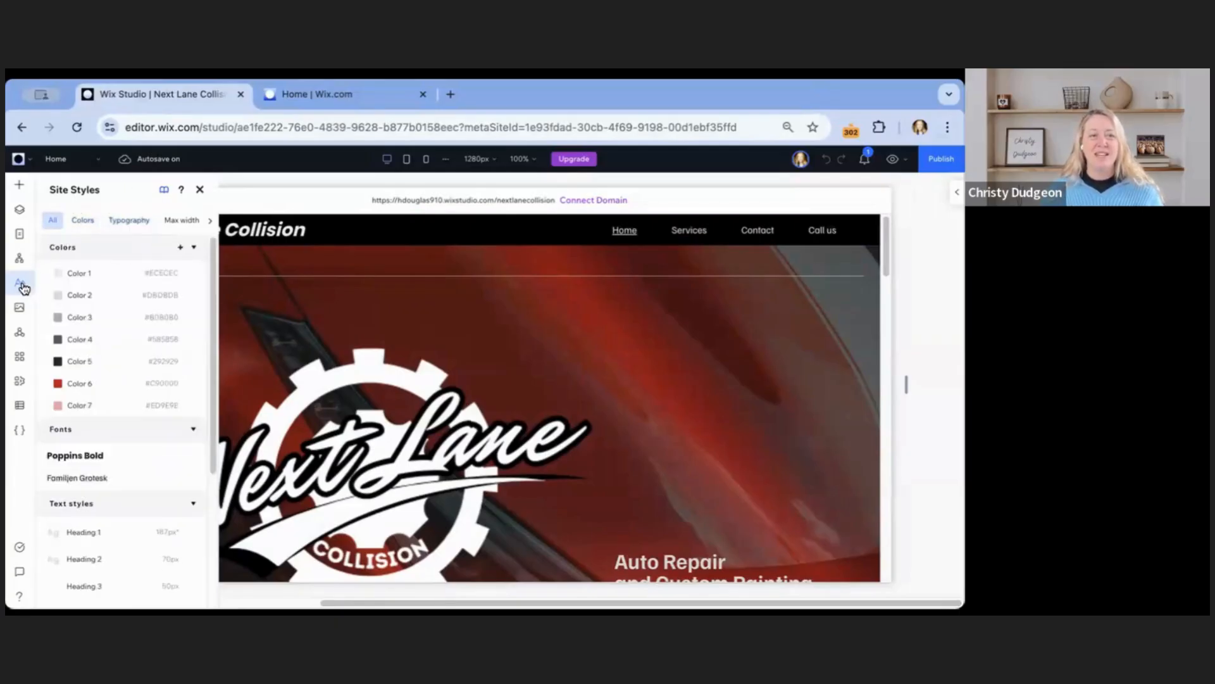
left_click(199, 191)
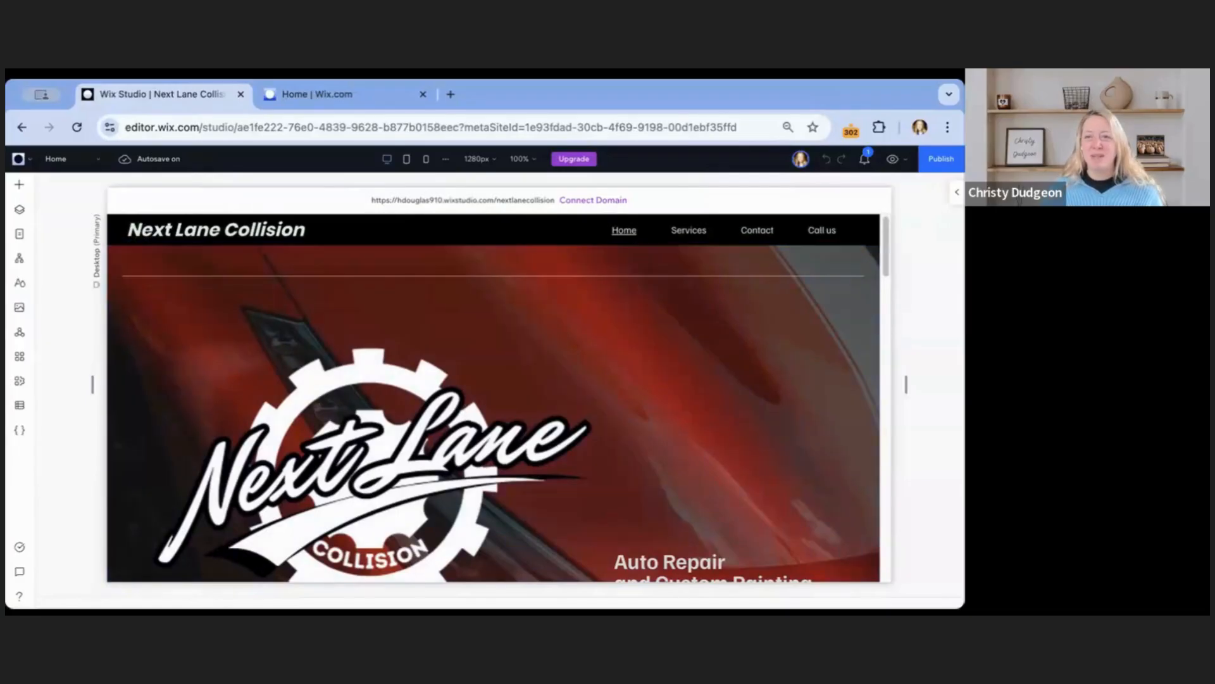
- Show the element settings, select the hero's section grid, and review its size, design, layout and position options
left_click(957, 192)
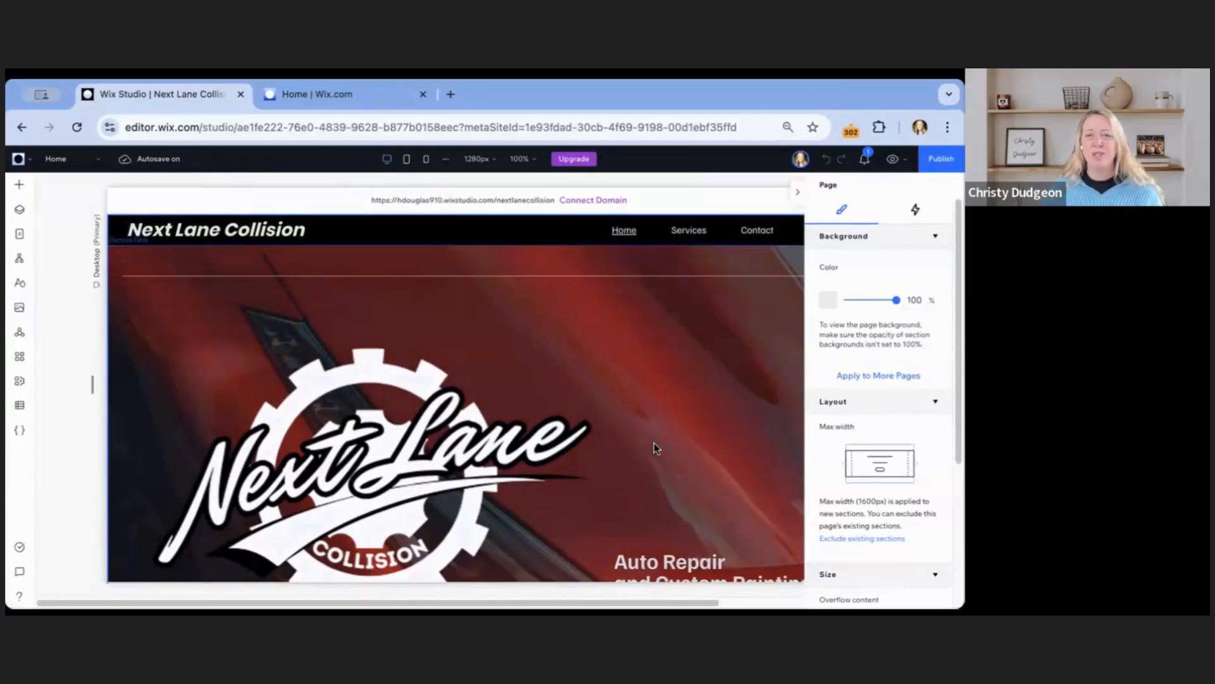
scroll(654, 444, "down", 1)
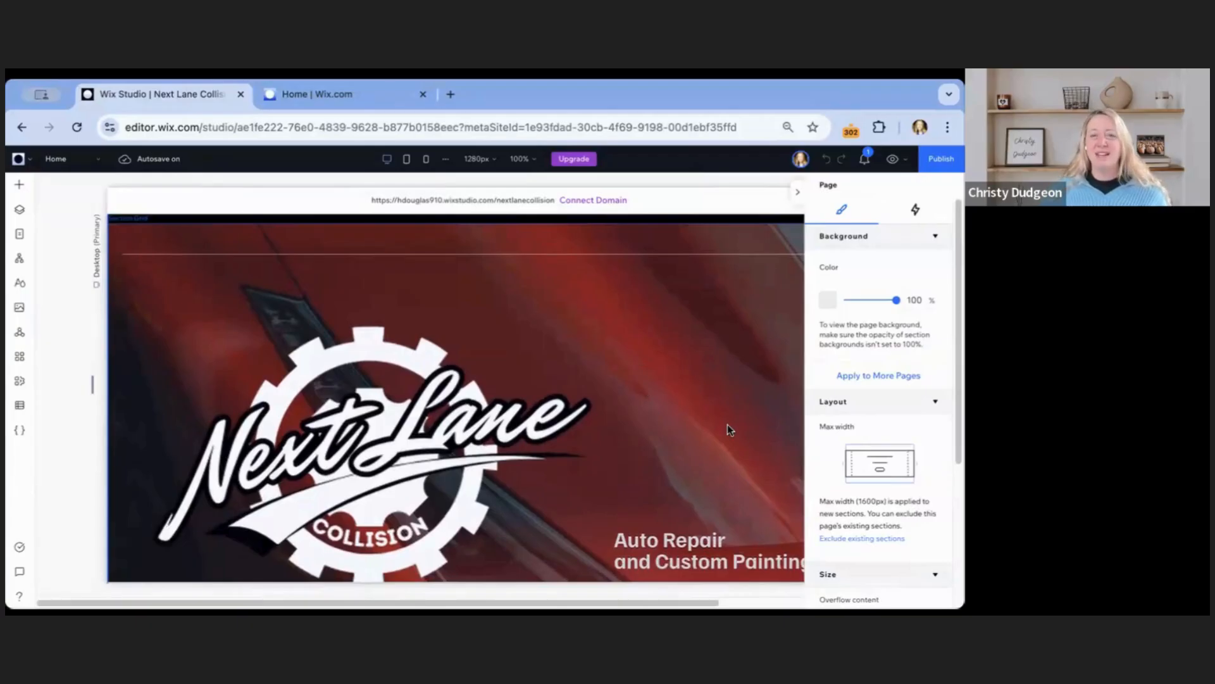
left_click(646, 329)
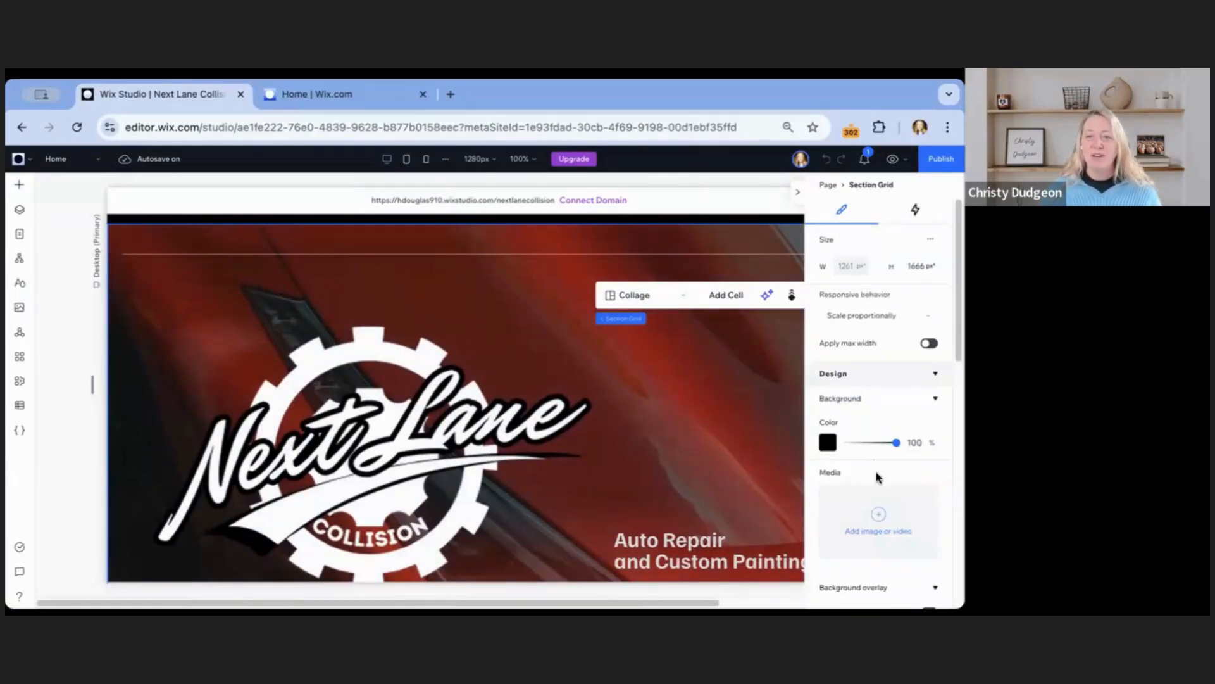
scroll(880, 481, "down", 8)
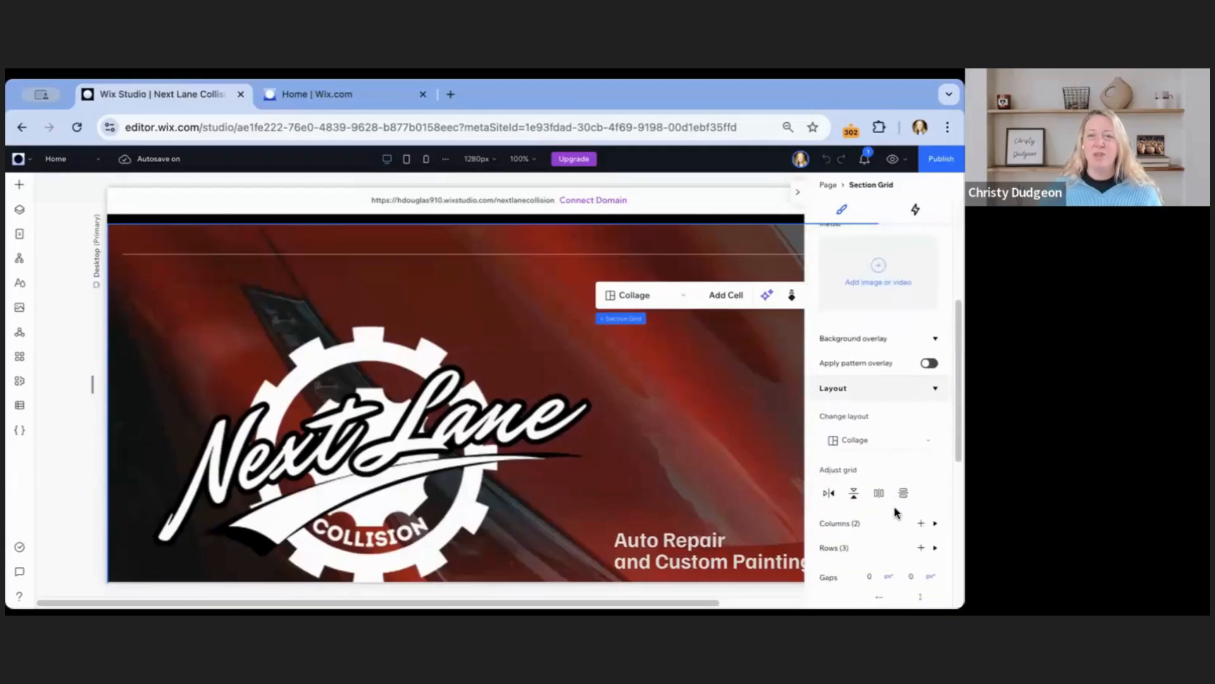
scroll(894, 511, "down", 5)
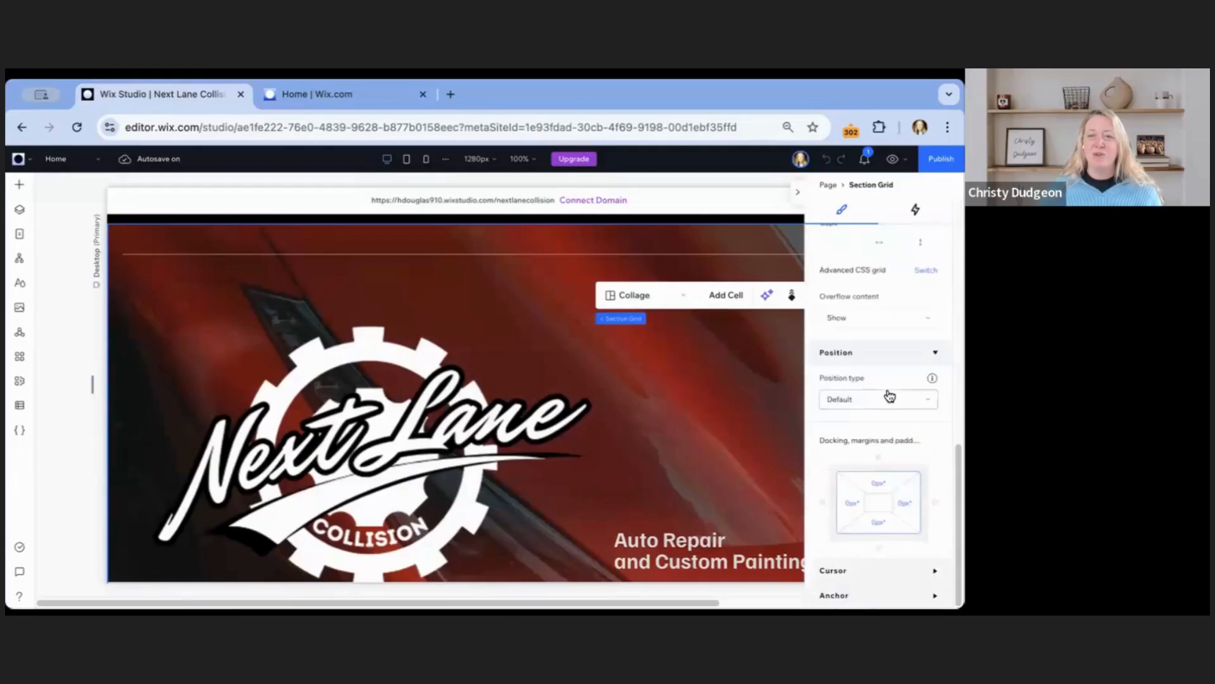
scroll(886, 399, "up", 1)
scroll(883, 399, "up", 3)
- Review the hero cell's design settings, and open the "Auto Repair and Custom Painting" heading for text editing
left_click(595, 428)
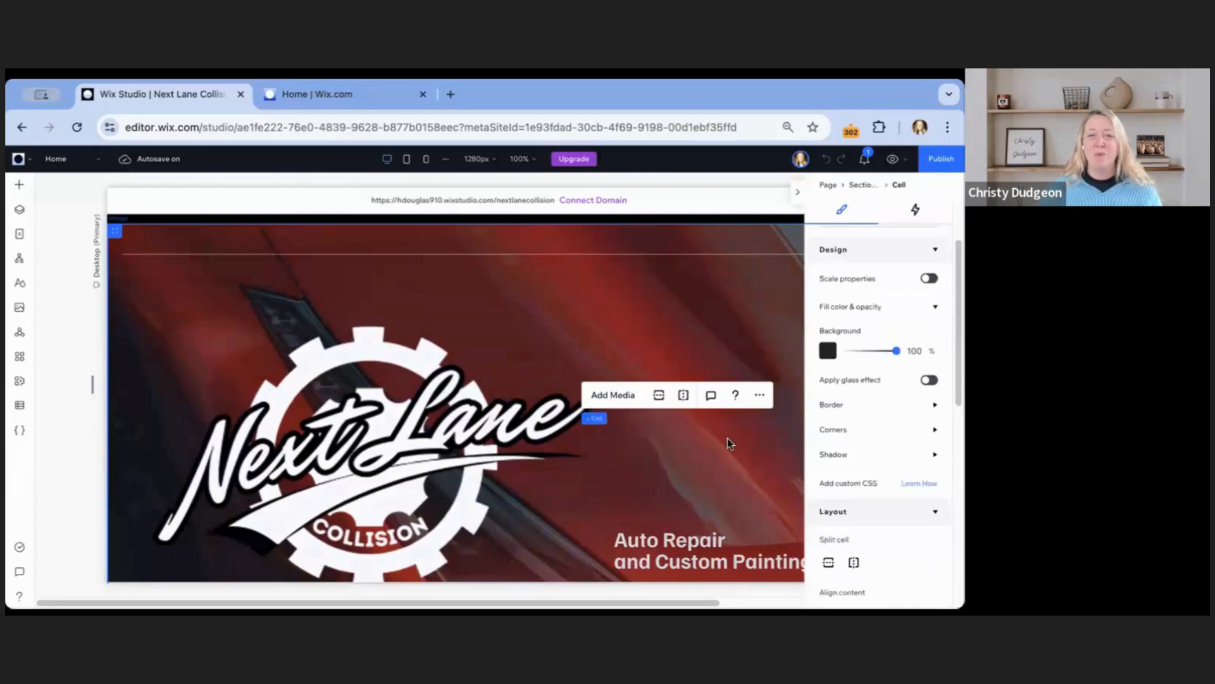
scroll(728, 438, "down", 5)
scroll(690, 454, "up", 3)
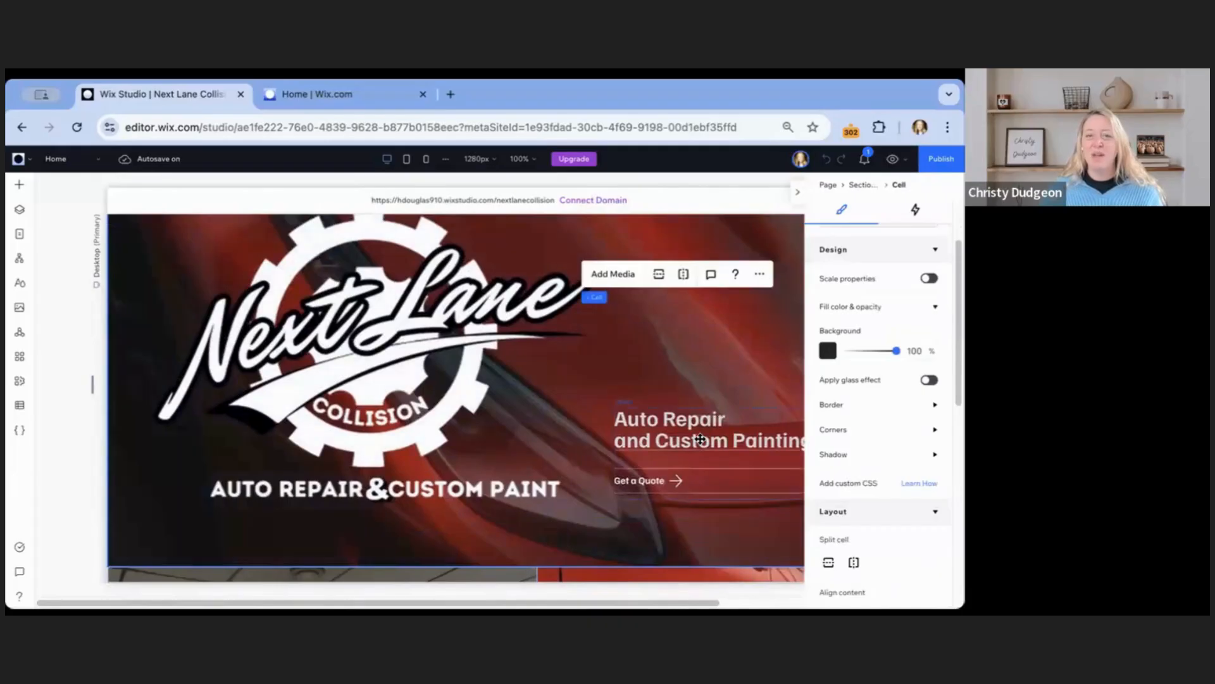
left_click(699, 438)
left_click(695, 438)
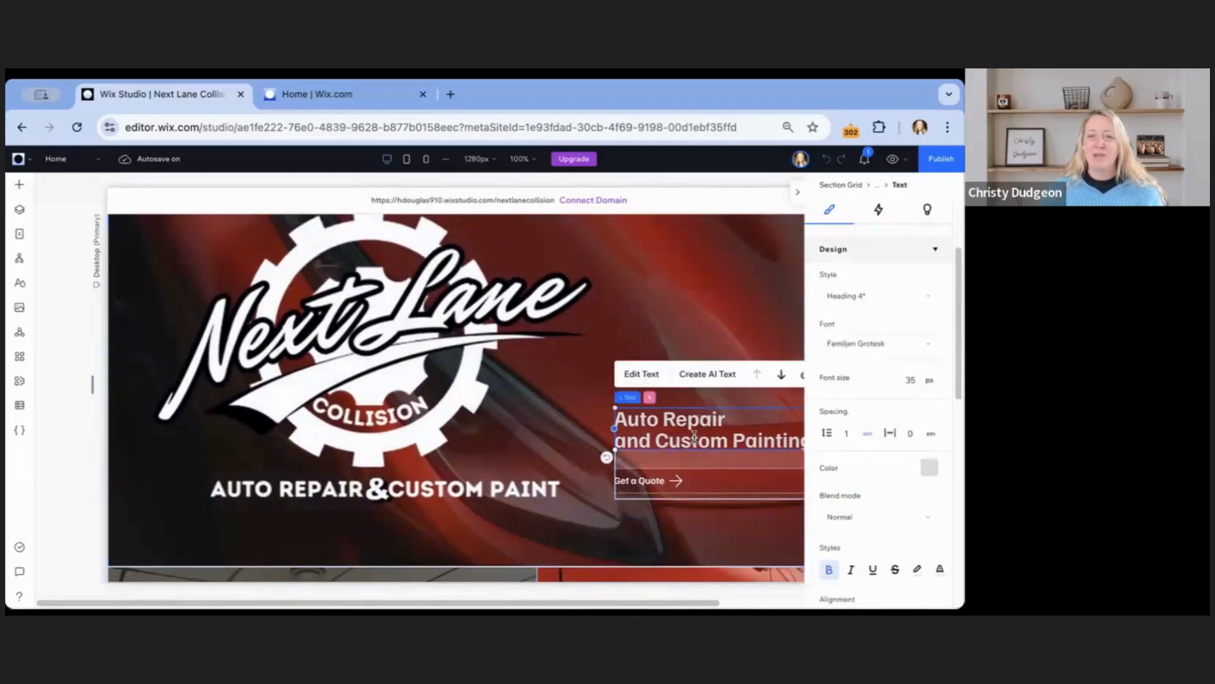
double_click(694, 438)
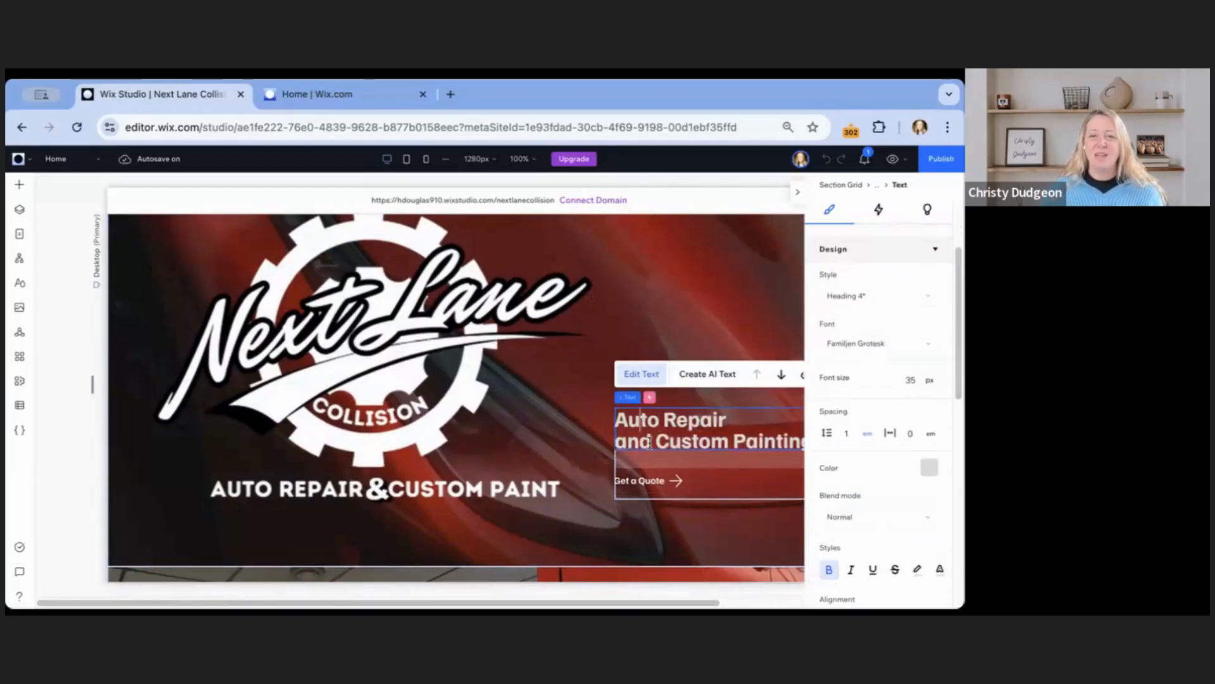
left_click(649, 443)
left_click(699, 442)
left_click(756, 444)
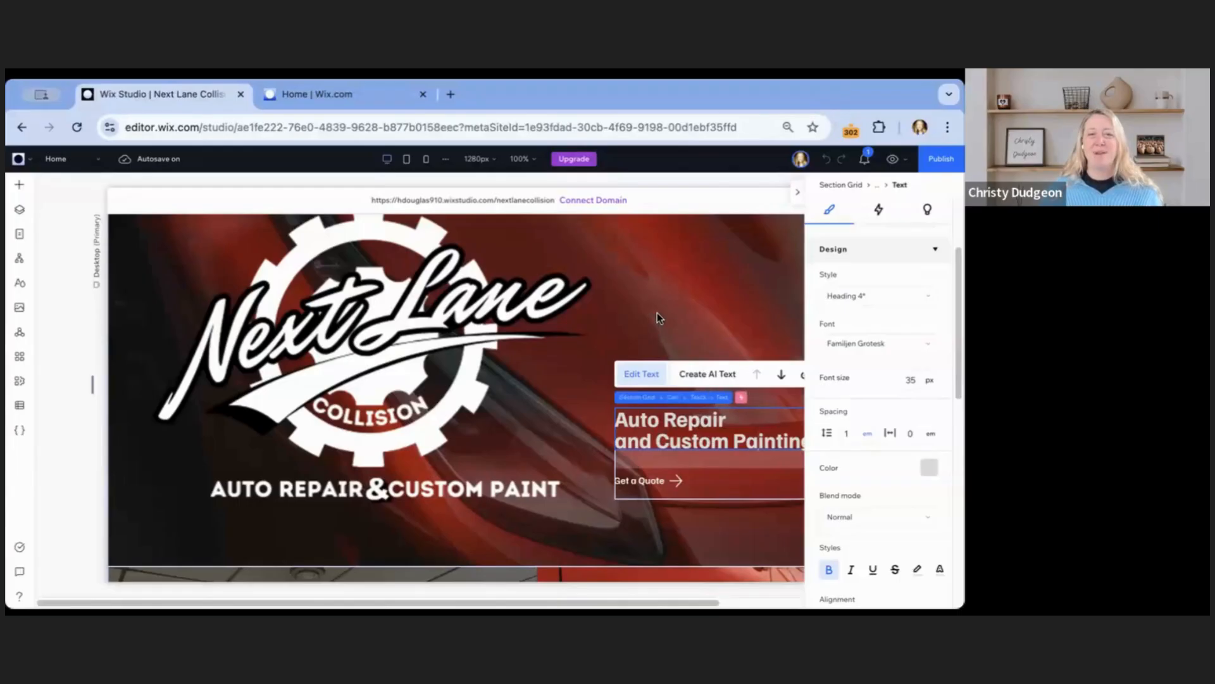
- Delete the Next Lane Collision logo image from the hero section, and undo the deletion
left_click(440, 362)
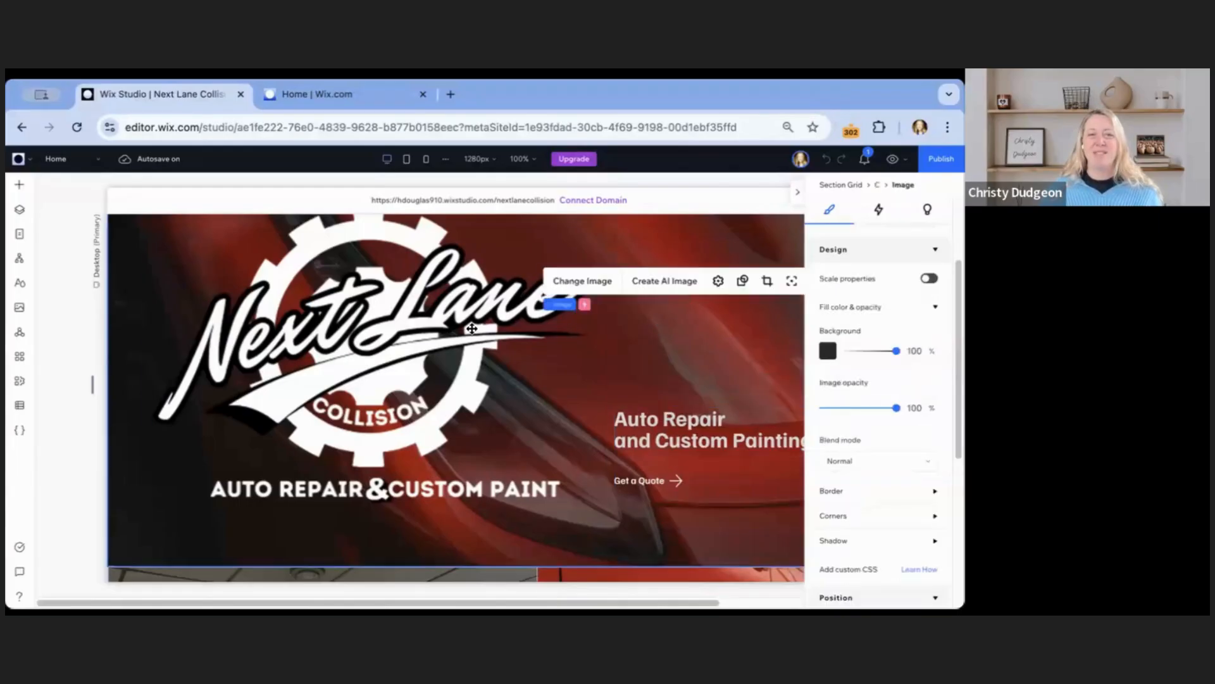
key("Delete")
left_click(440, 364)
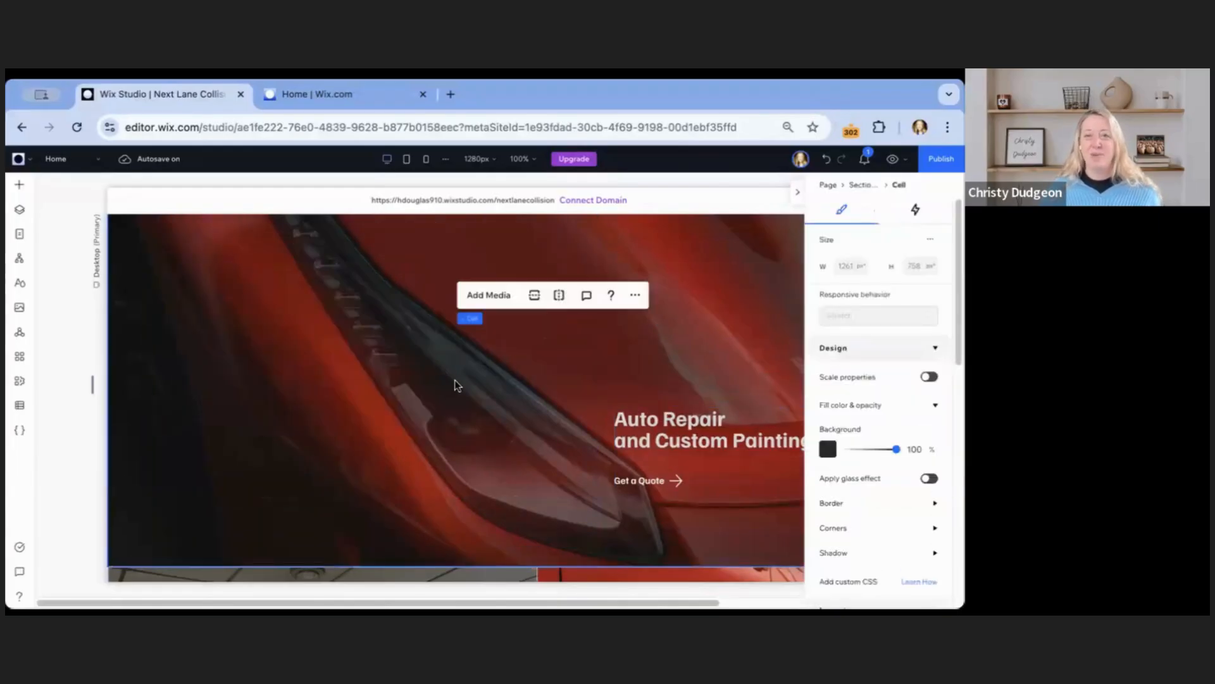
scroll(450, 400, "up", 3)
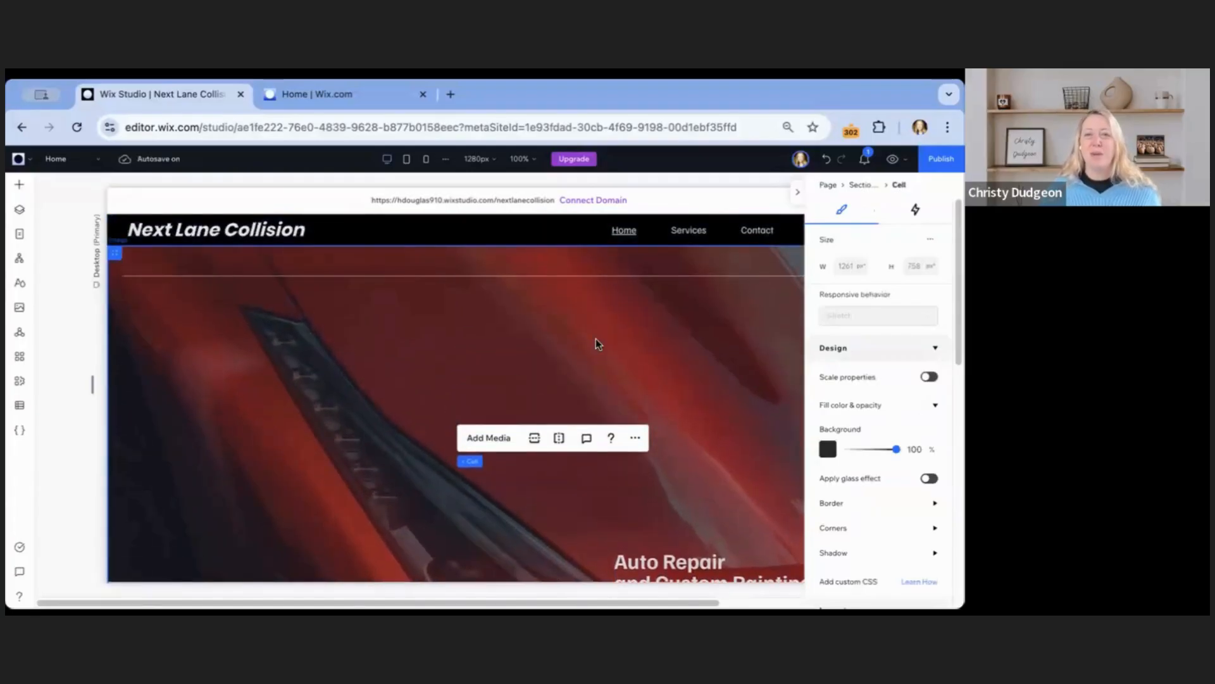
left_click(828, 162)
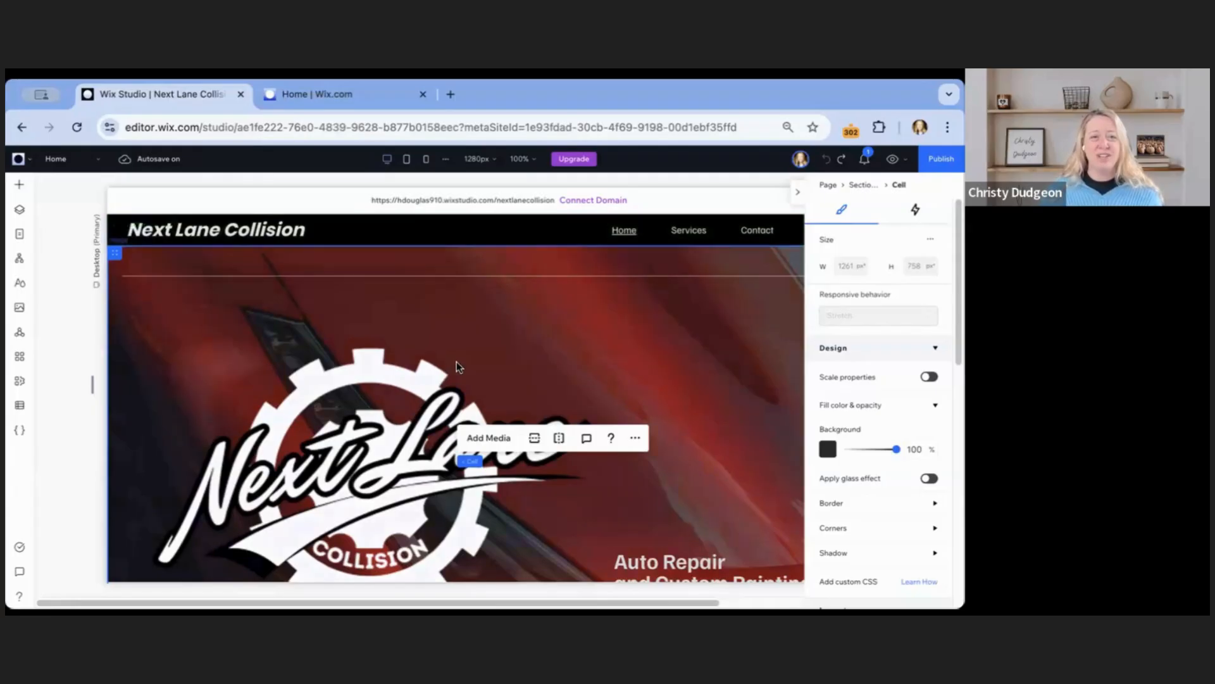
- Publish the site, dismiss the publishing confirmation, and go back to the site dashboard
left_click(947, 162)
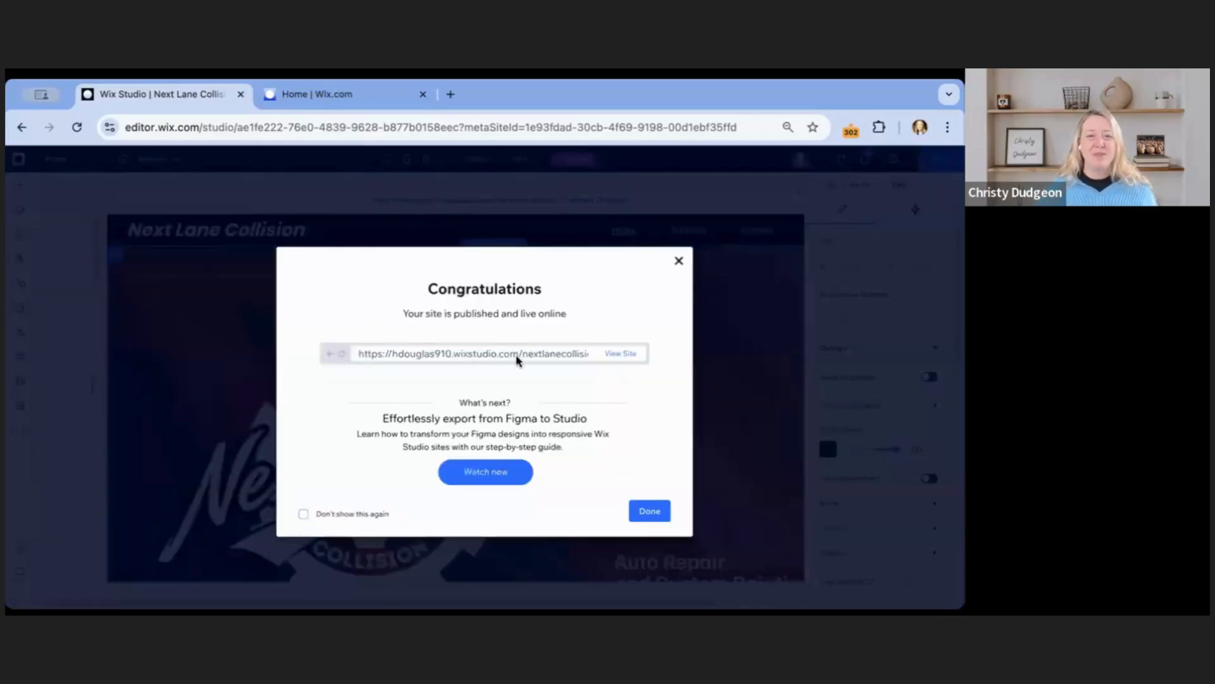
left_click(649, 511)
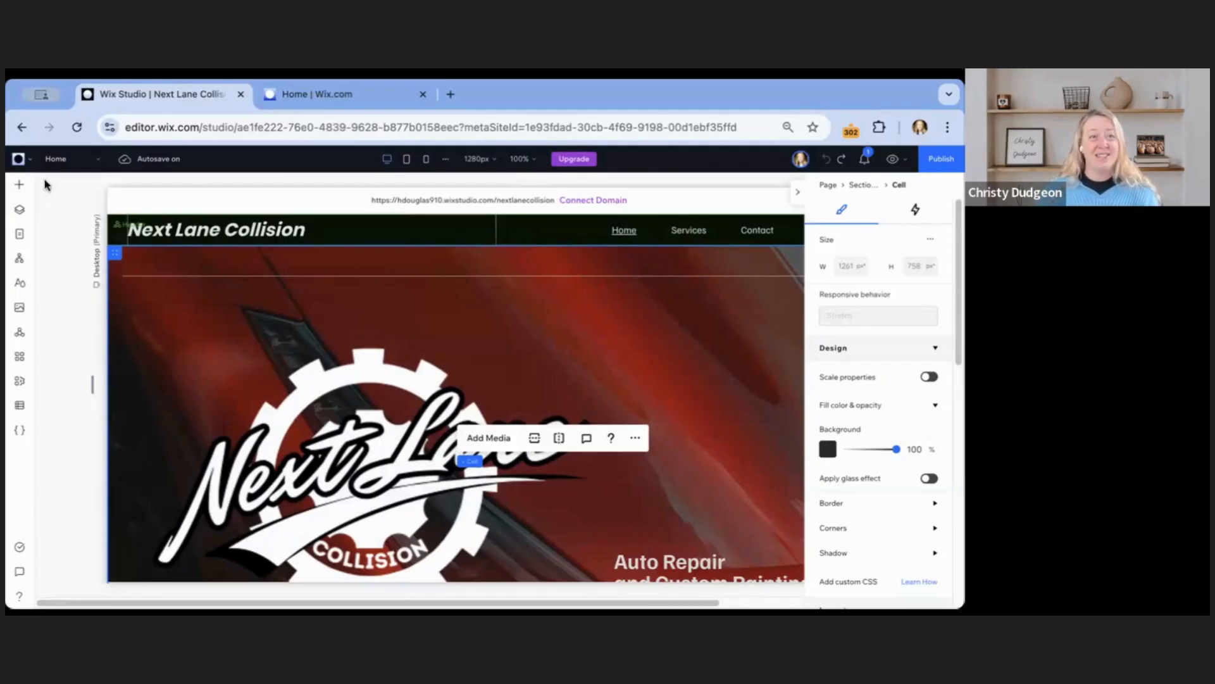
left_click(18, 158)
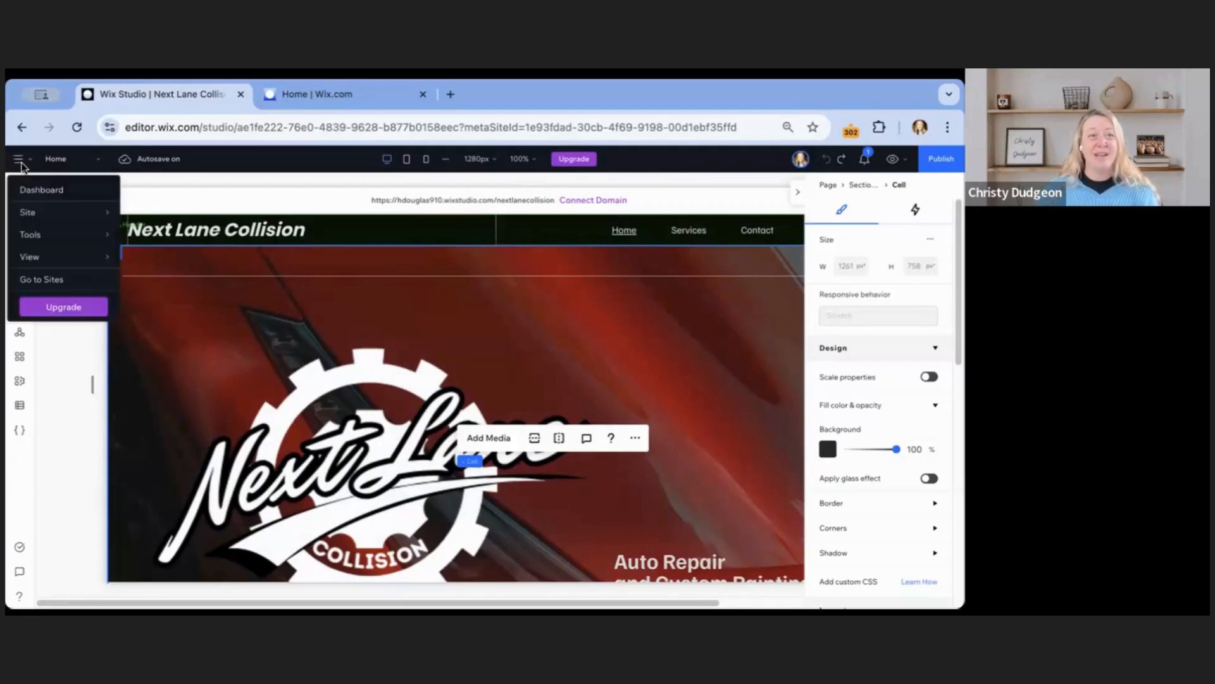
left_click(75, 188)
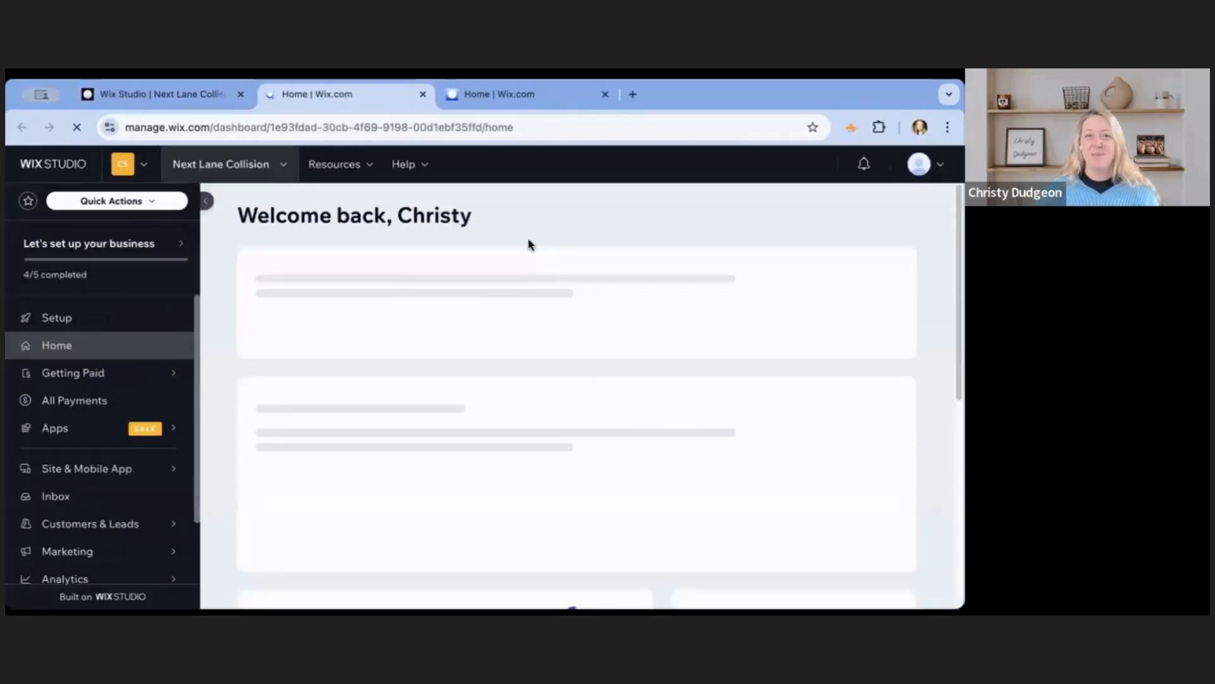
- View the live site, look through its home page down to the contact section, and close its tab
left_click(769, 213)
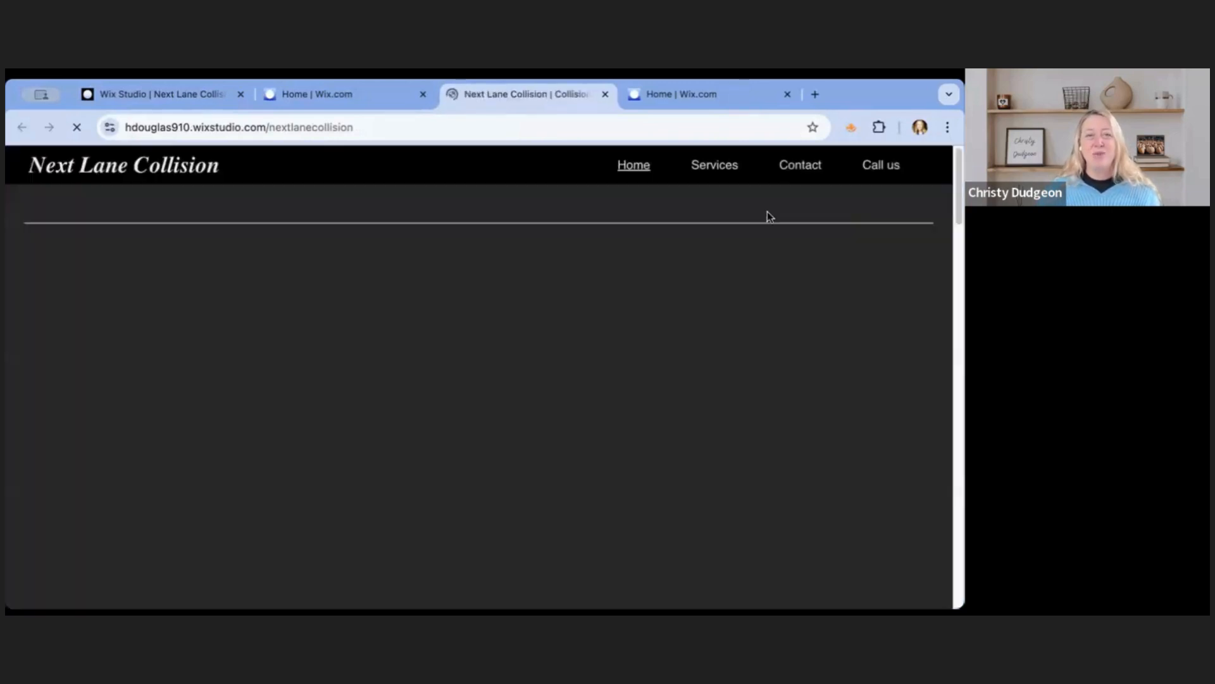
scroll(645, 440, "down", 2)
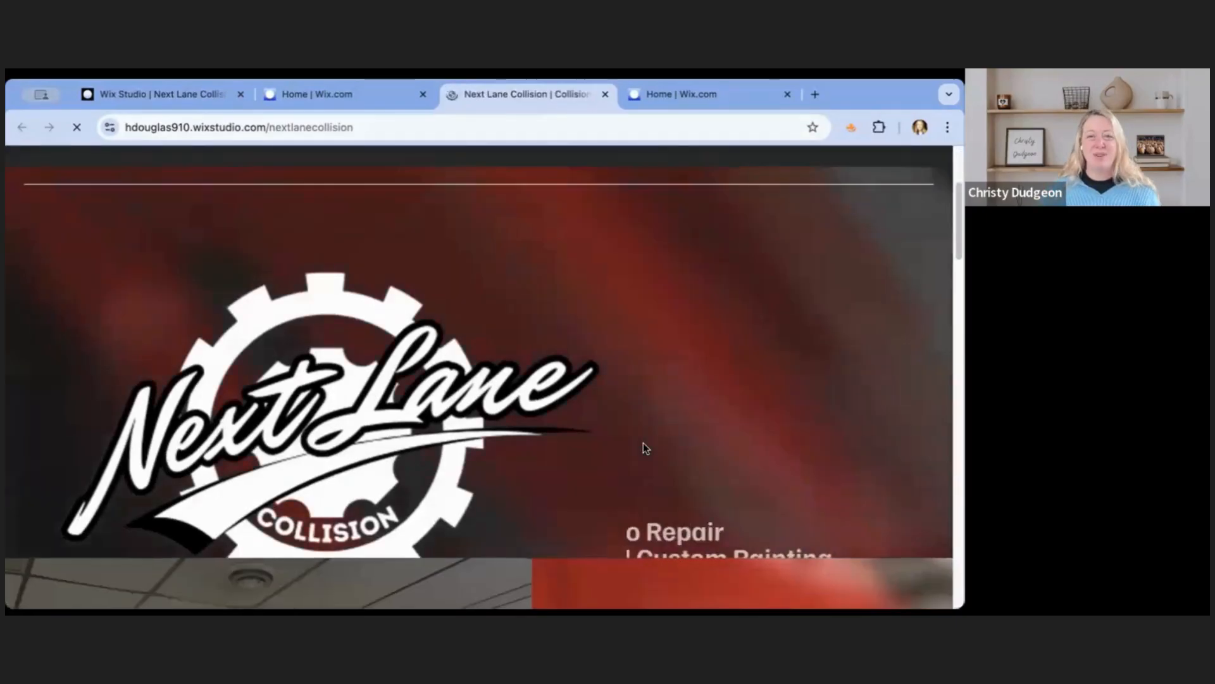
scroll(643, 447, "down", 20)
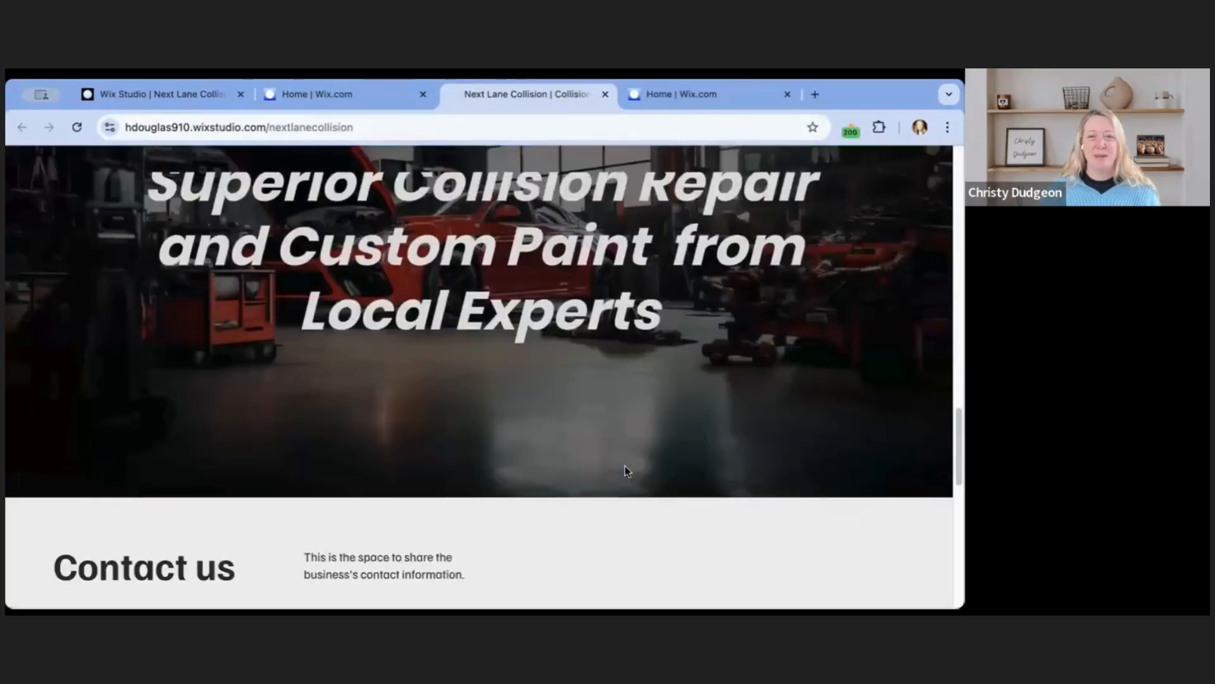
scroll(624, 469, "up", 20)
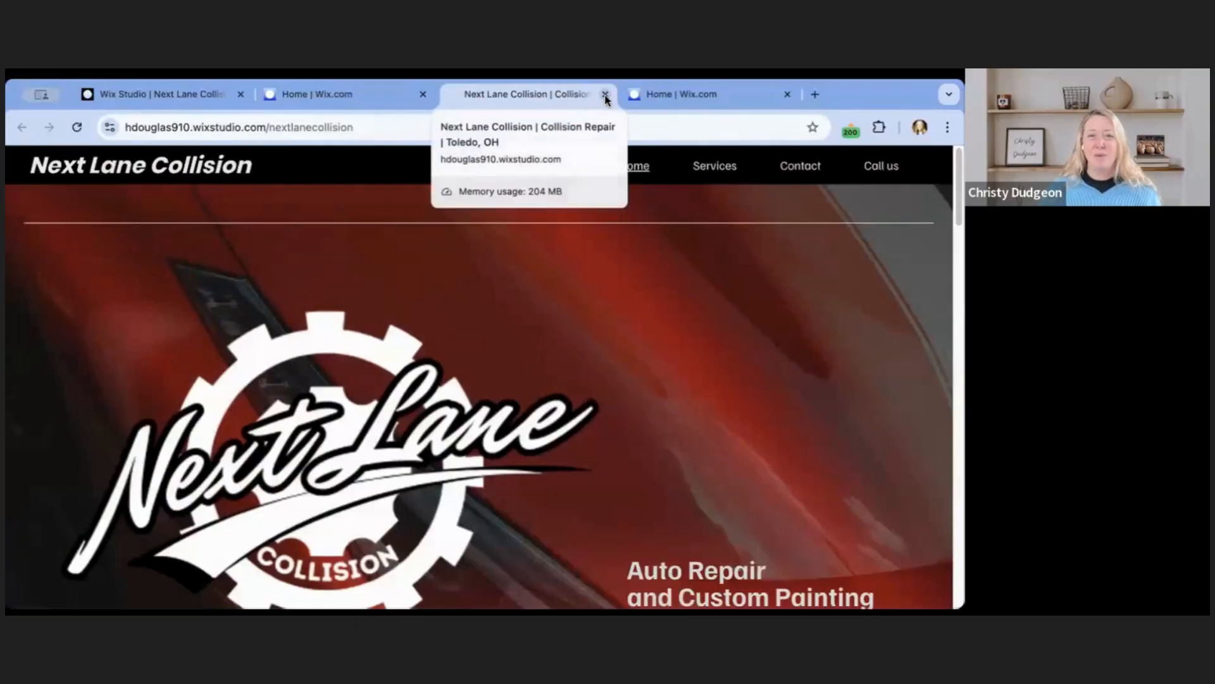
left_click(605, 94)
- Review the dashboard's site editing modes, learning resources and help options, and close them again
left_click(901, 212)
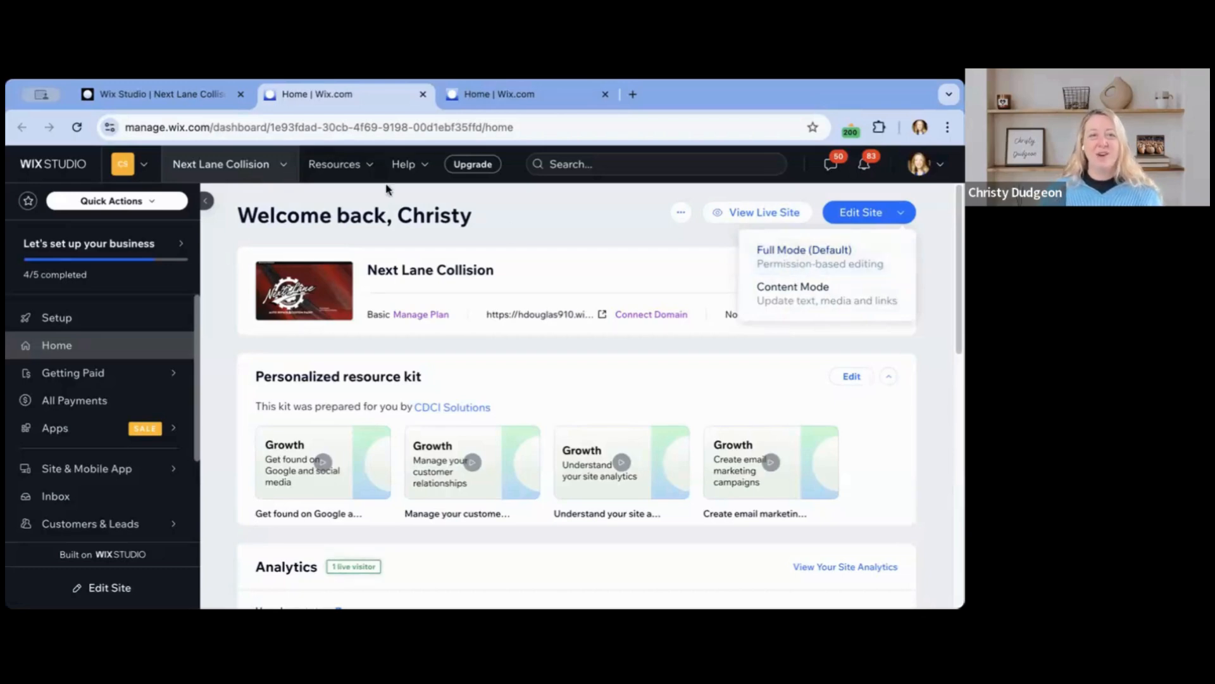
left_click(367, 167)
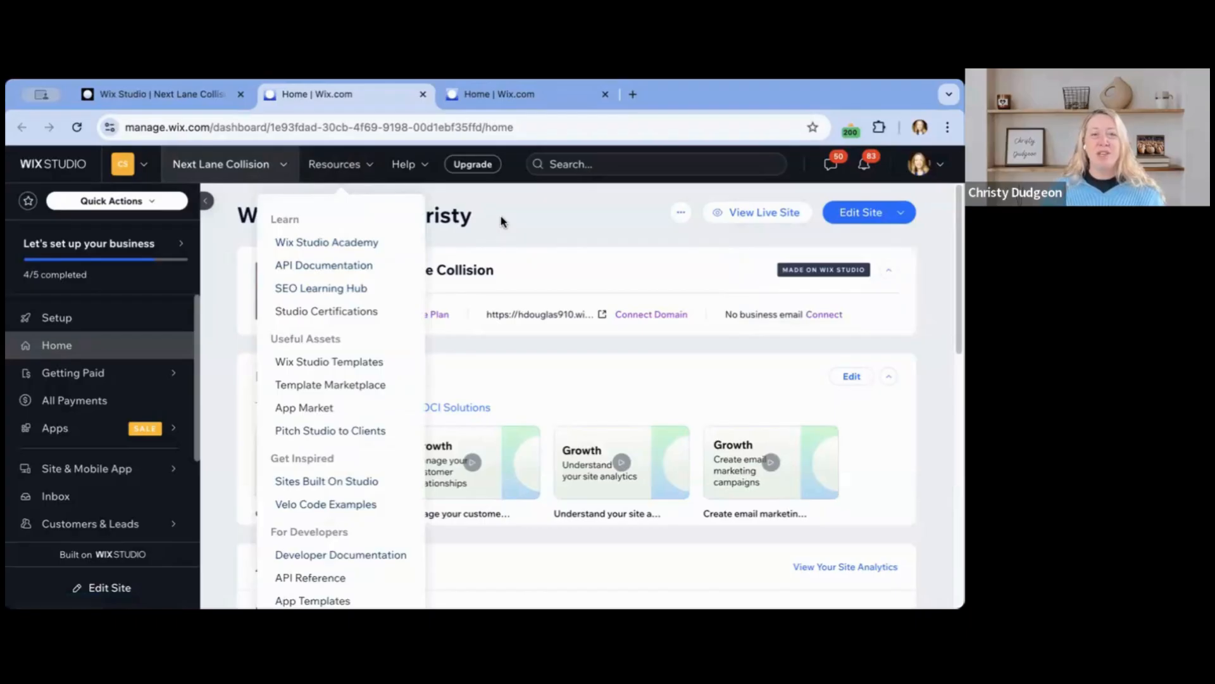
left_click(404, 166)
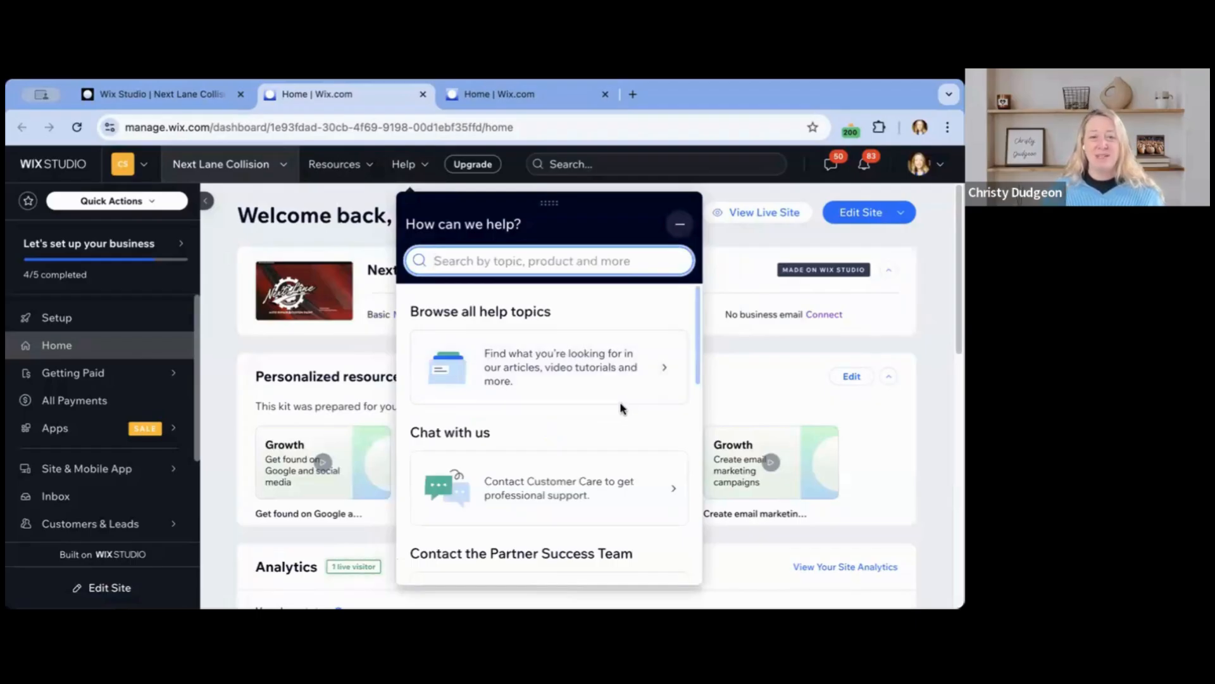
scroll(620, 408, "down", 1)
scroll(620, 408, "up", 1)
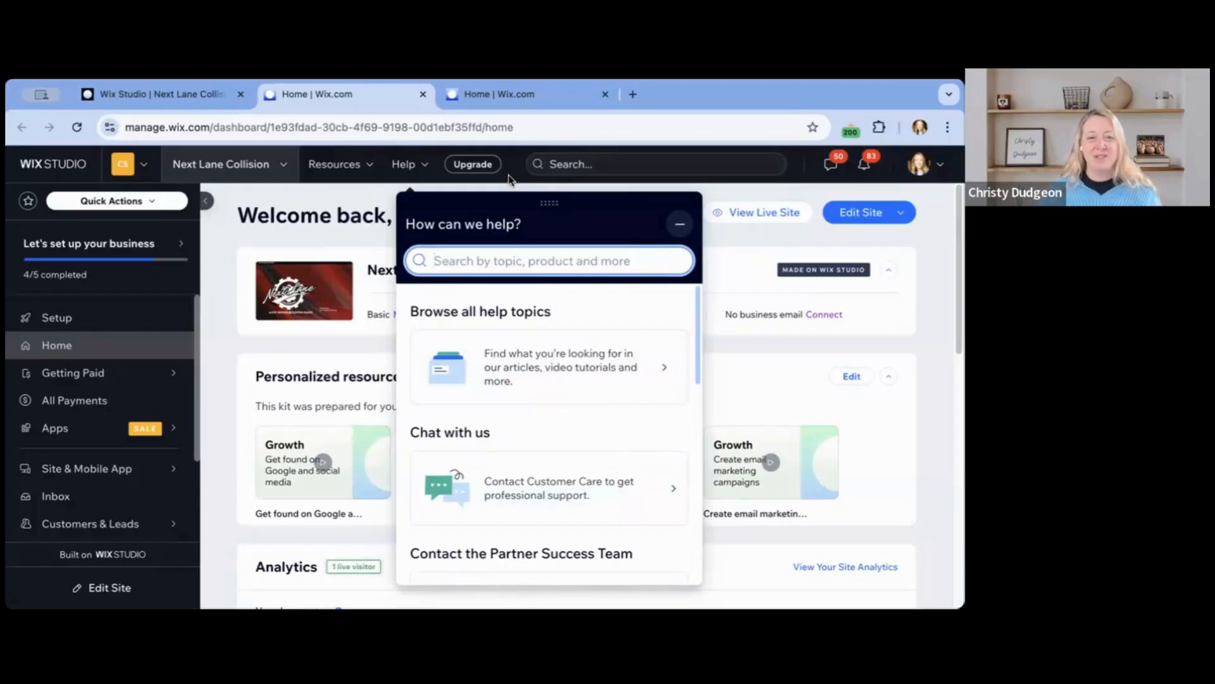
left_click(366, 165)
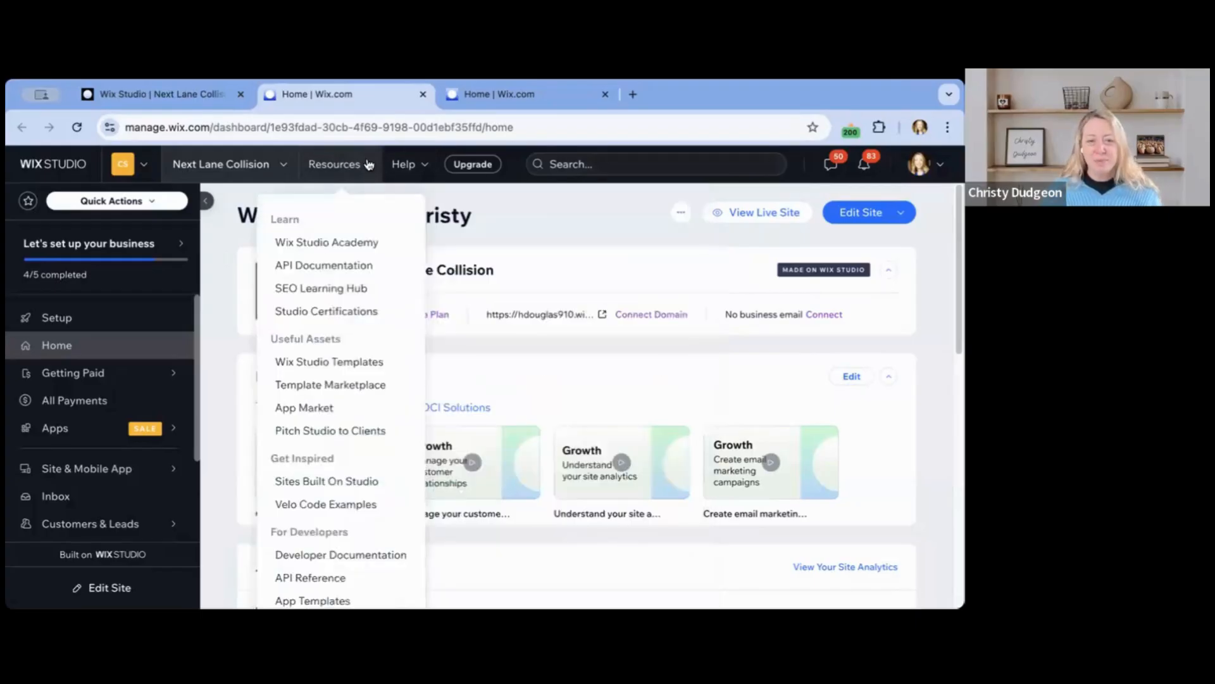
left_click(509, 169)
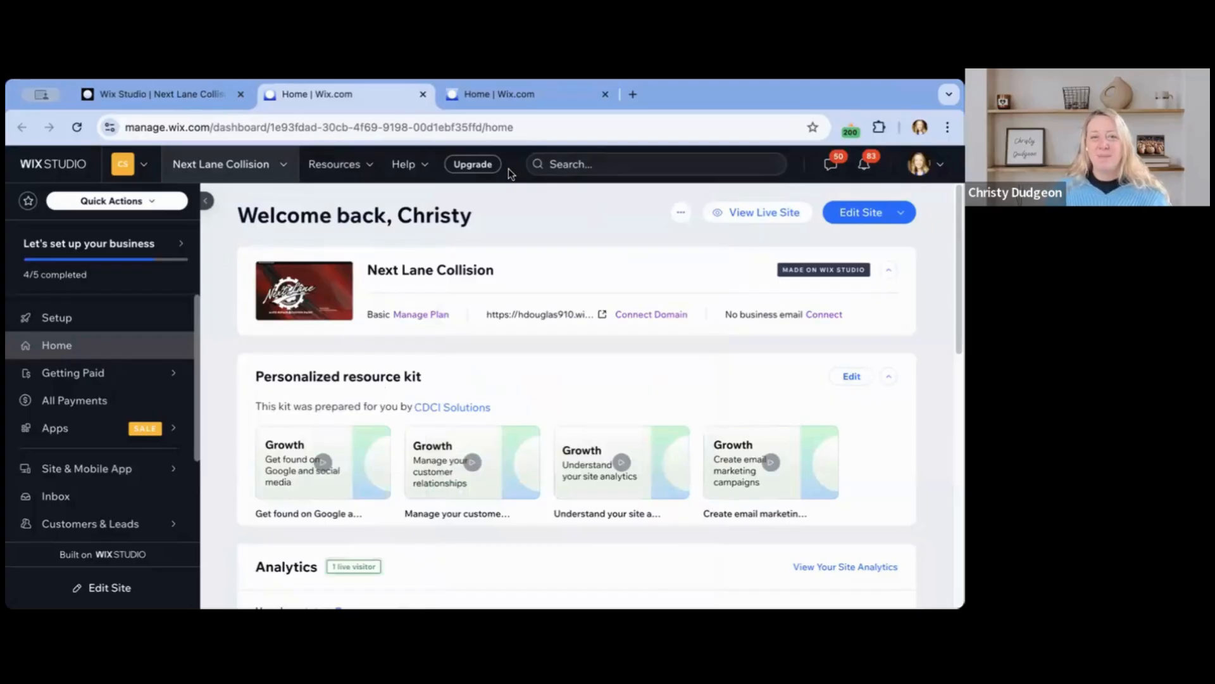